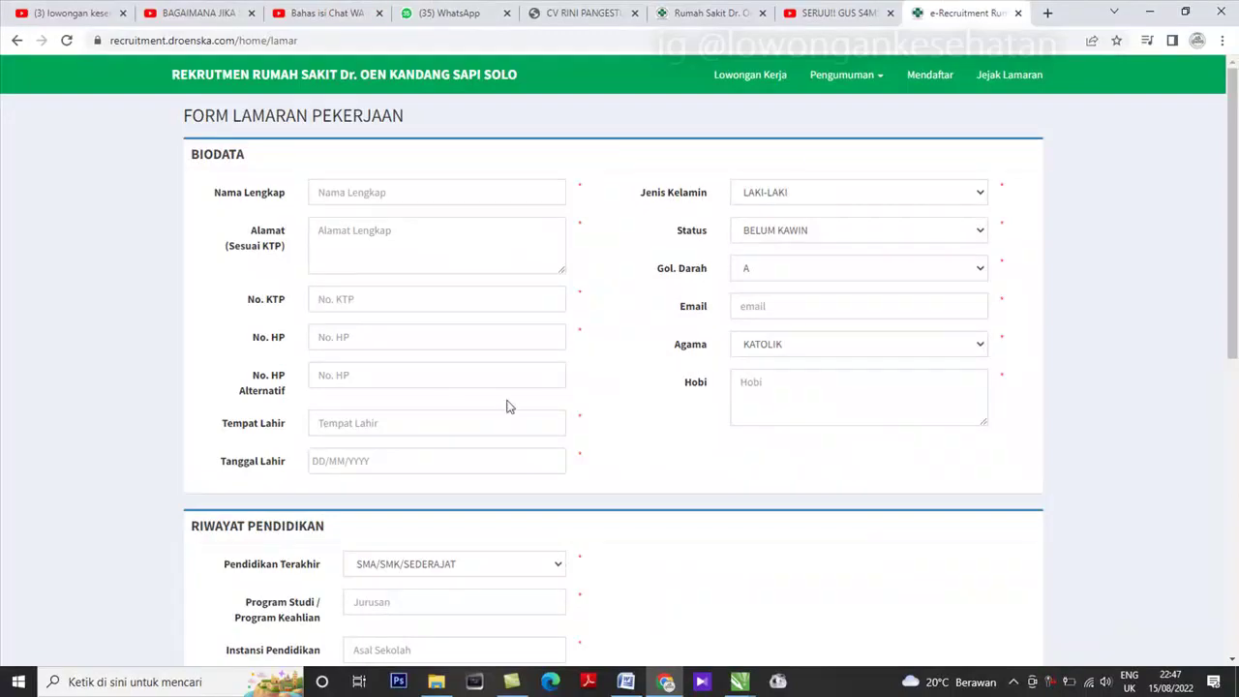
# Step: Look through every section of the job application form, from the biodata to the application file upload
pyautogui.scroll(-5, 832, 407)
pyautogui.scroll(-3, 834, 409)
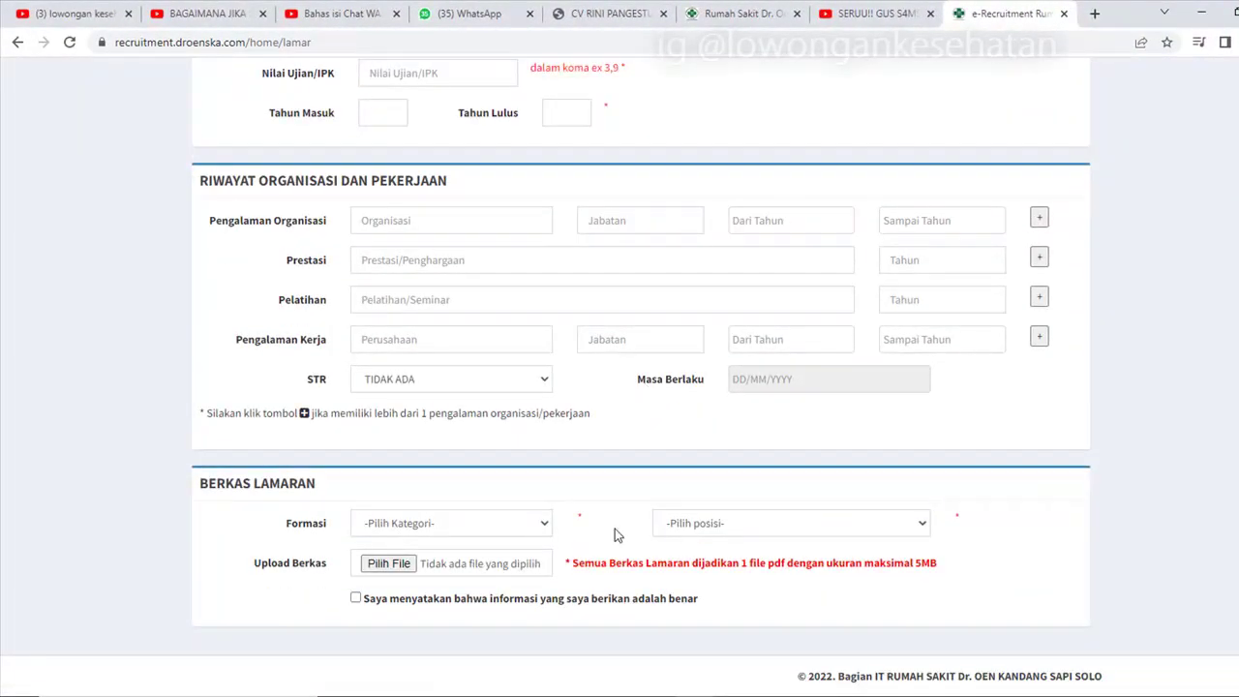
pyautogui.scroll(1, 614, 530)
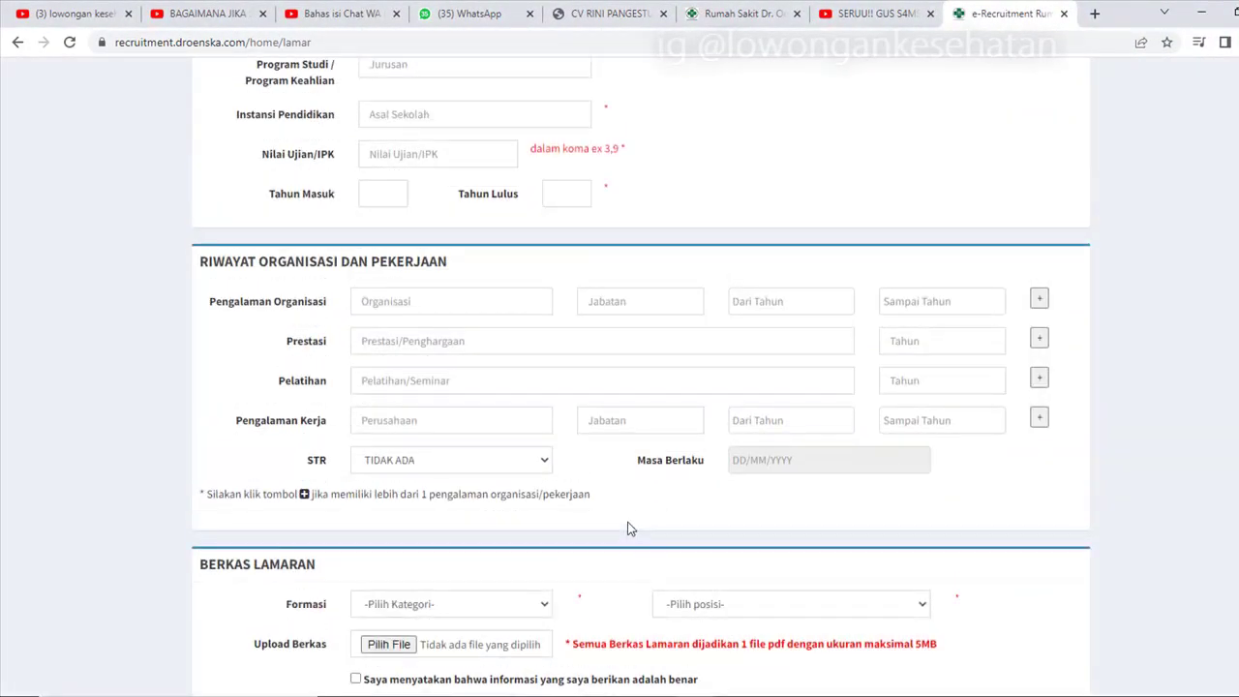
pyautogui.scroll(-1, 631, 508)
pyautogui.scroll(8, 639, 510)
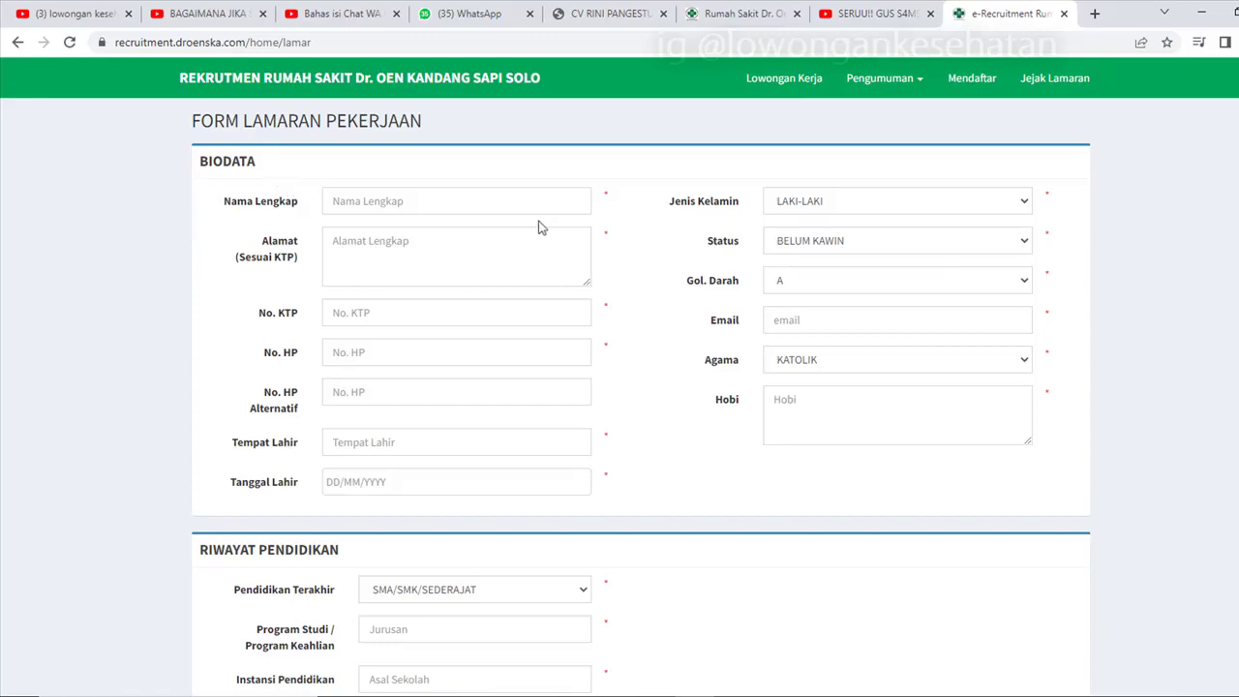
pyautogui.scroll(-7, 522, 310)
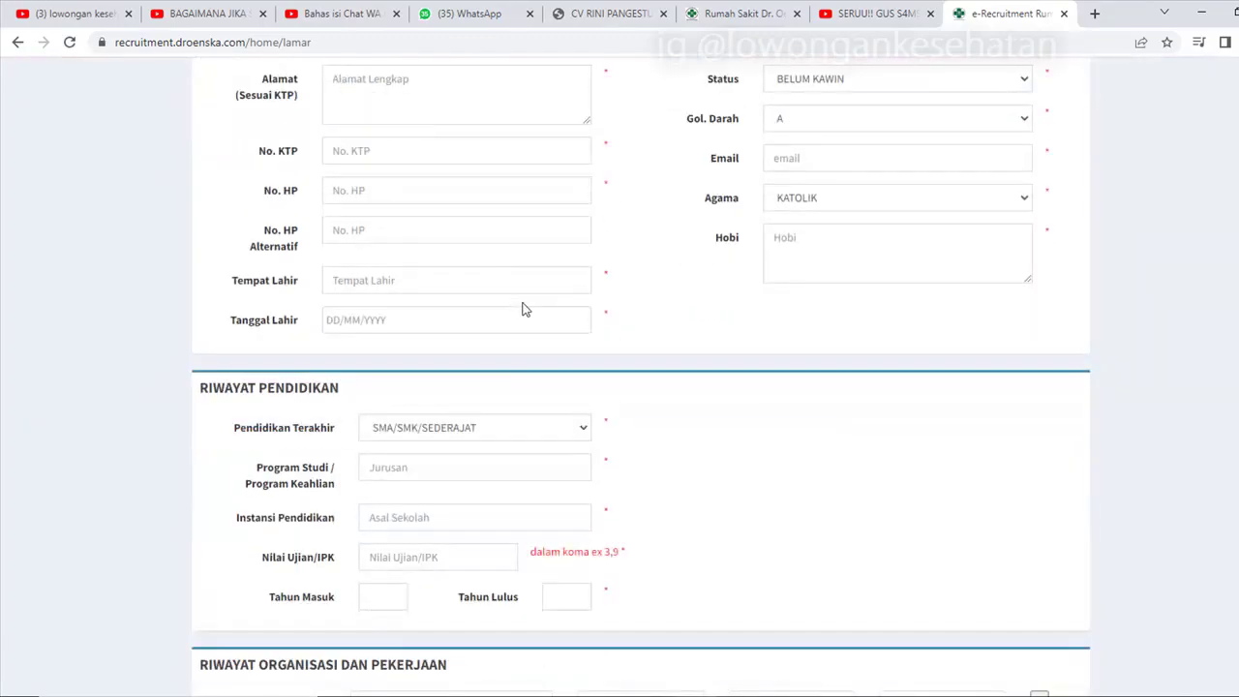
pyautogui.scroll(-1, 507, 342)
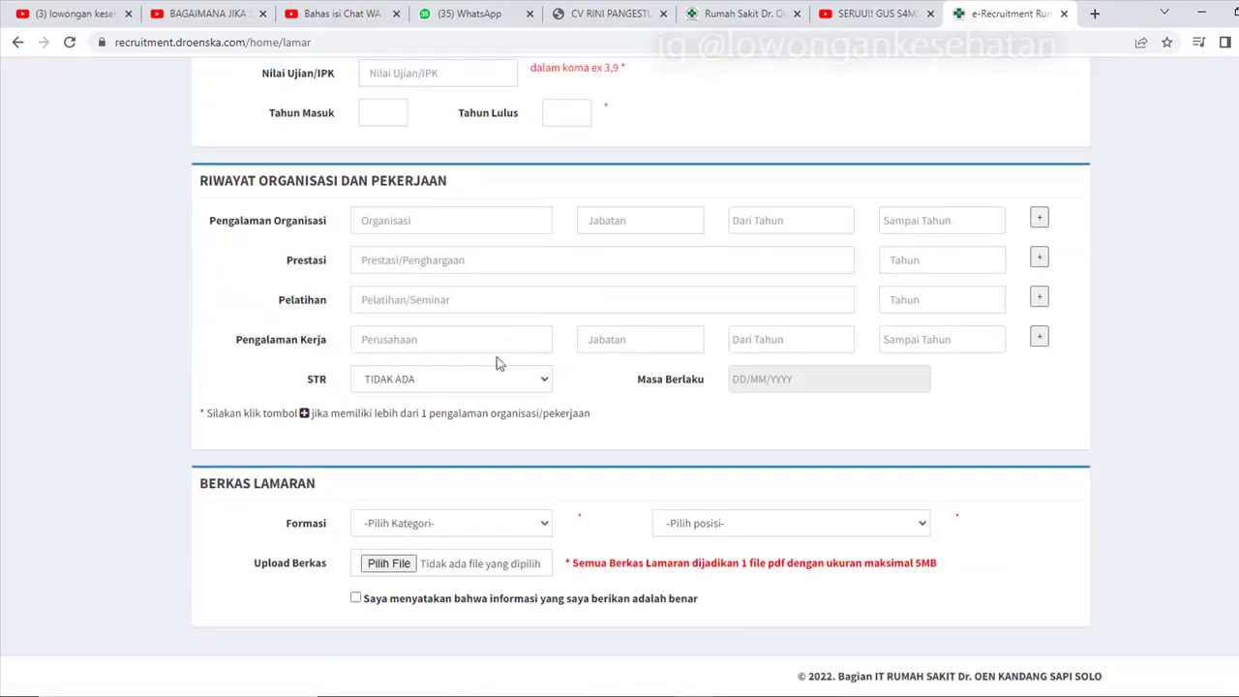
pyautogui.scroll(5, 479, 407)
pyautogui.scroll(-5, 492, 484)
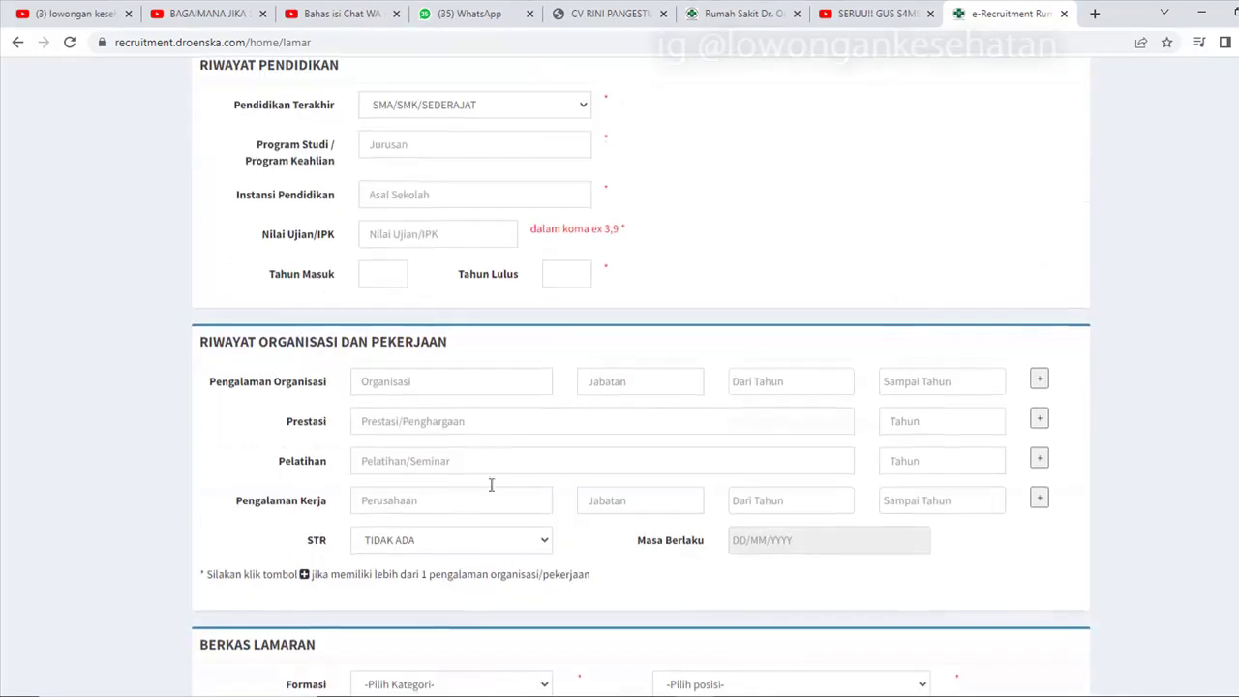
# Step: Show the job categories offered for Formasi in the Berkas Lamaran section
pyautogui.click(438, 530)
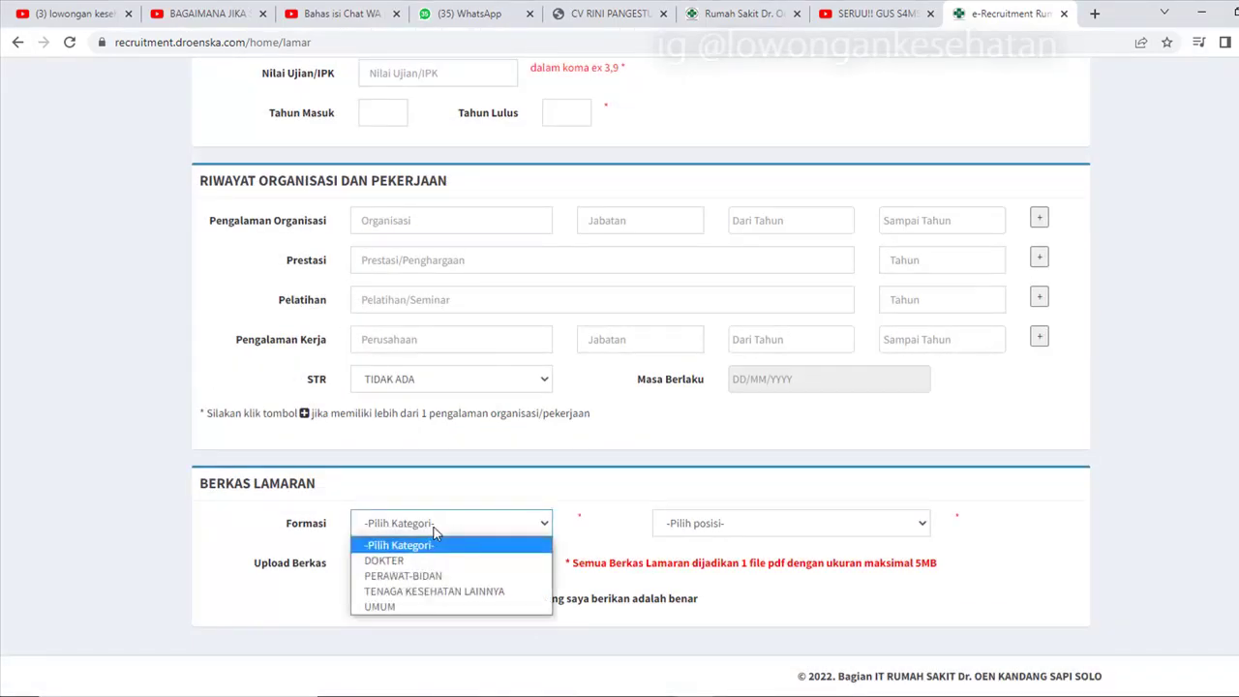
pyautogui.click(437, 535)
pyautogui.click(434, 532)
pyautogui.click(498, 529)
pyautogui.click(502, 532)
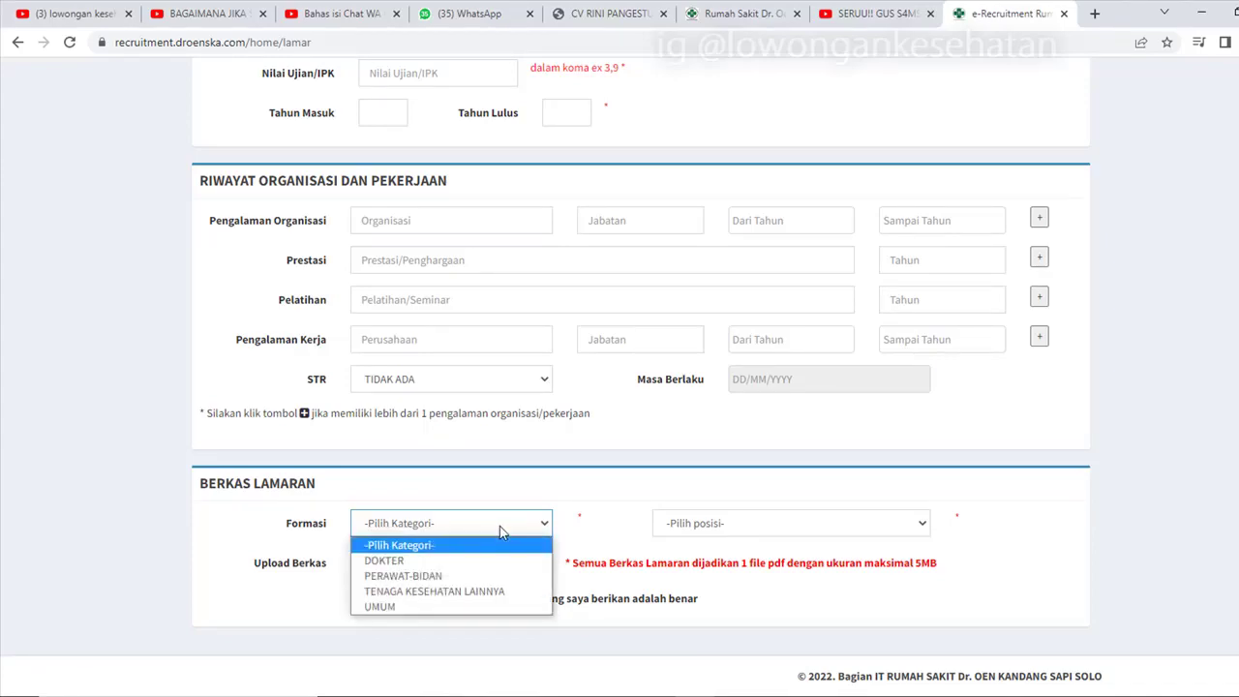
# Step: Try the categories TENAGA KESEHATAN LAINNYA, DOKTER and UMUM in turn for Formasi
pyautogui.click(435, 592)
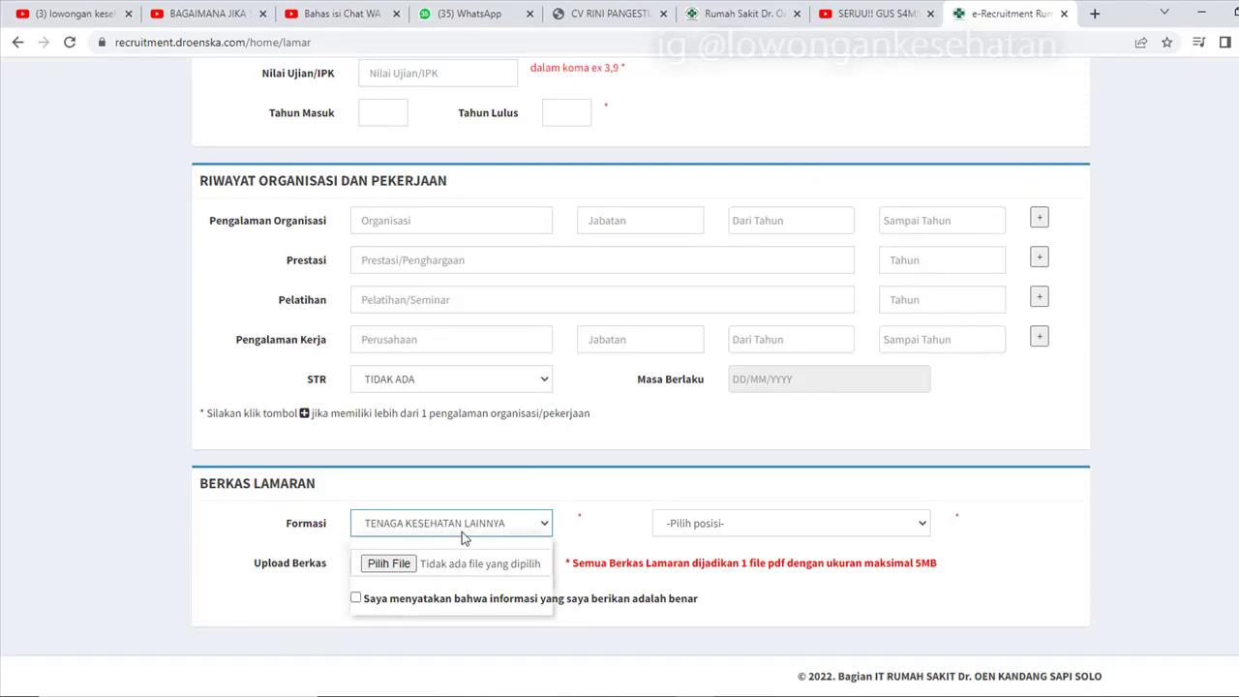
pyautogui.click(461, 532)
pyautogui.click(437, 561)
pyautogui.click(448, 532)
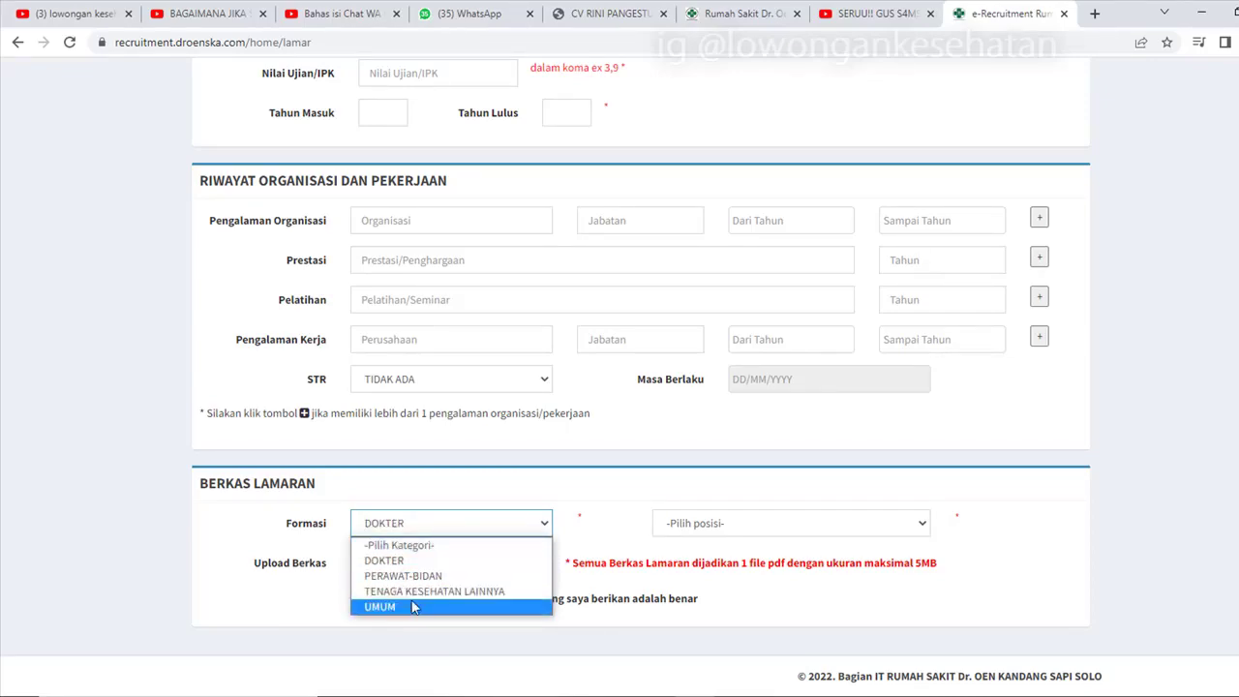
pyautogui.click(411, 606)
pyautogui.click(426, 525)
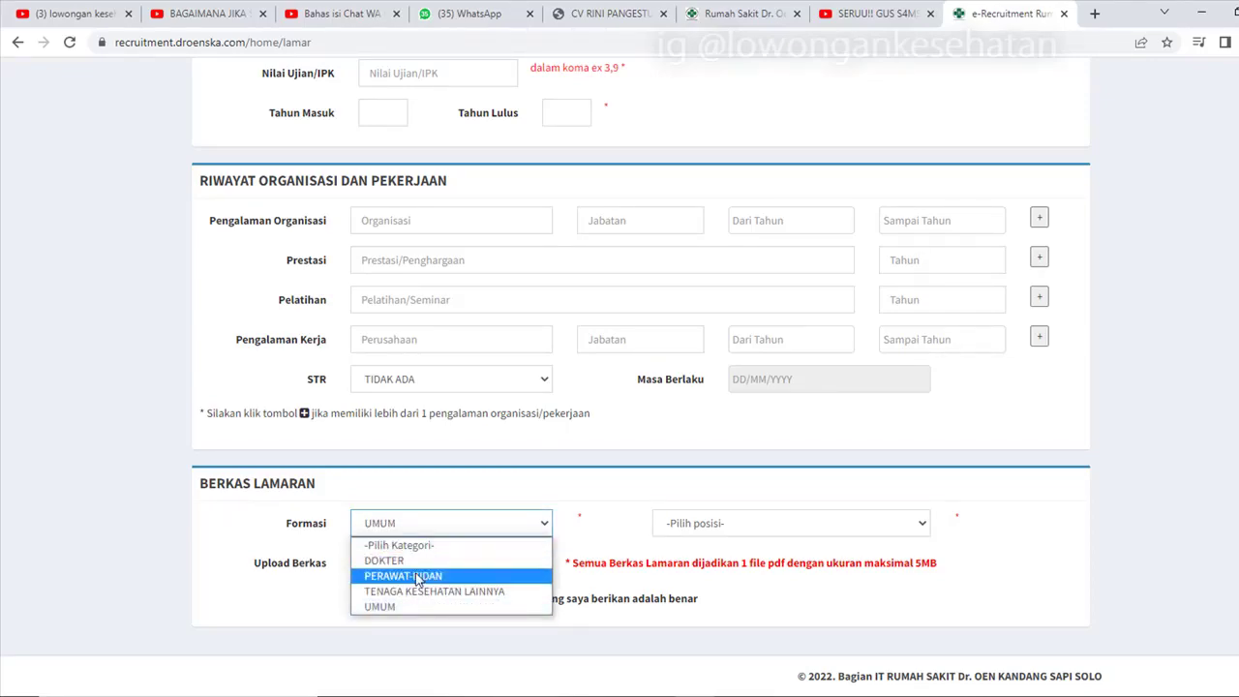
pyautogui.click(445, 531)
# Step: Set the Formasi category to DOKTER and view the positions offered for it
pyautogui.click(444, 530)
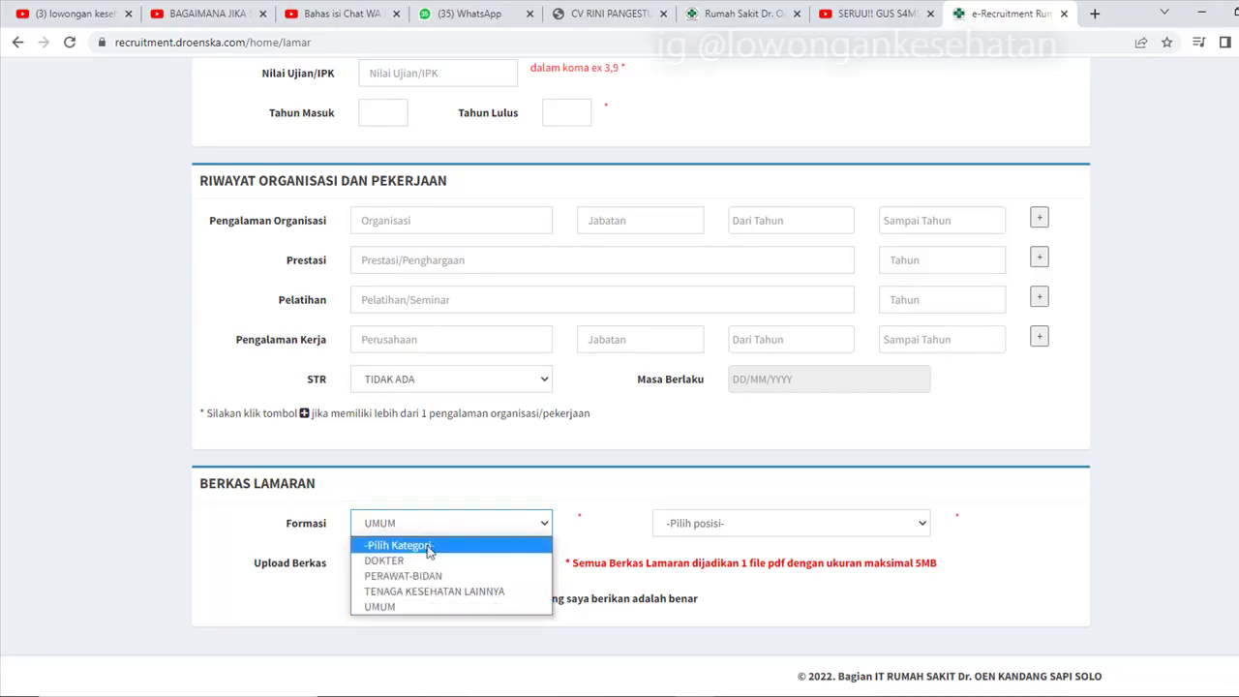
pyautogui.click(419, 563)
pyautogui.click(841, 522)
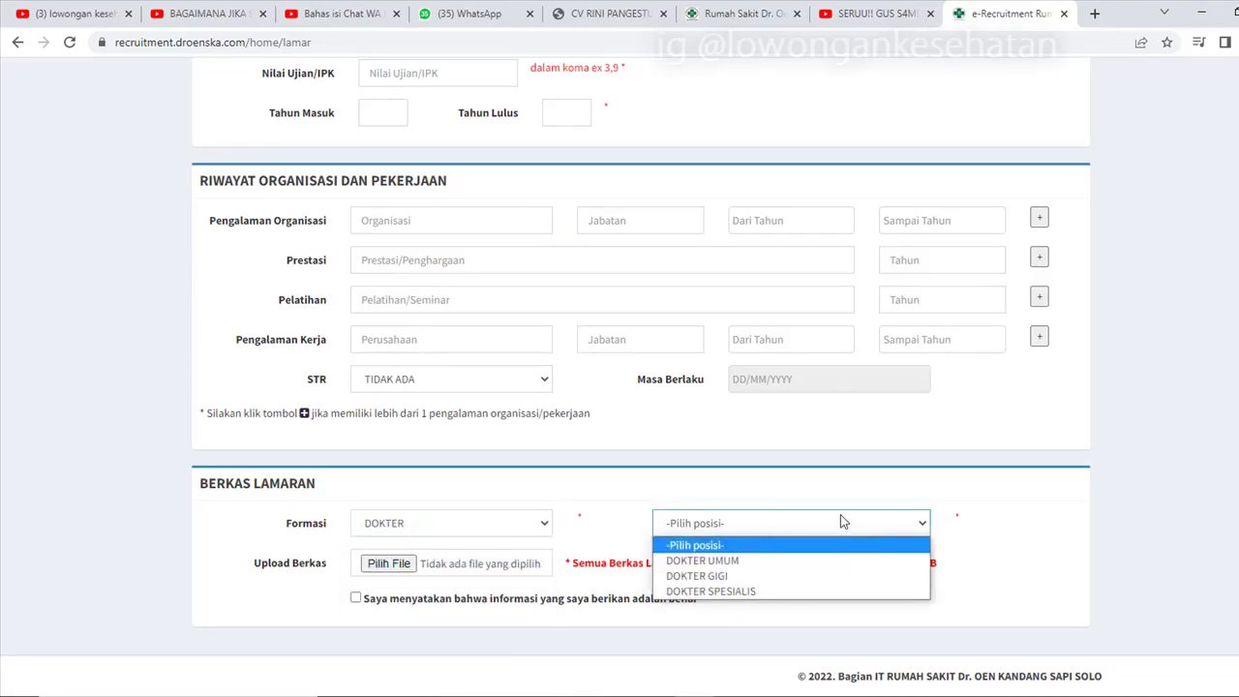
pyautogui.click(319, 527)
# Step: Set the Formasi category to PERAWAT-BIDAN and view the positions offered for it
pyautogui.click(397, 523)
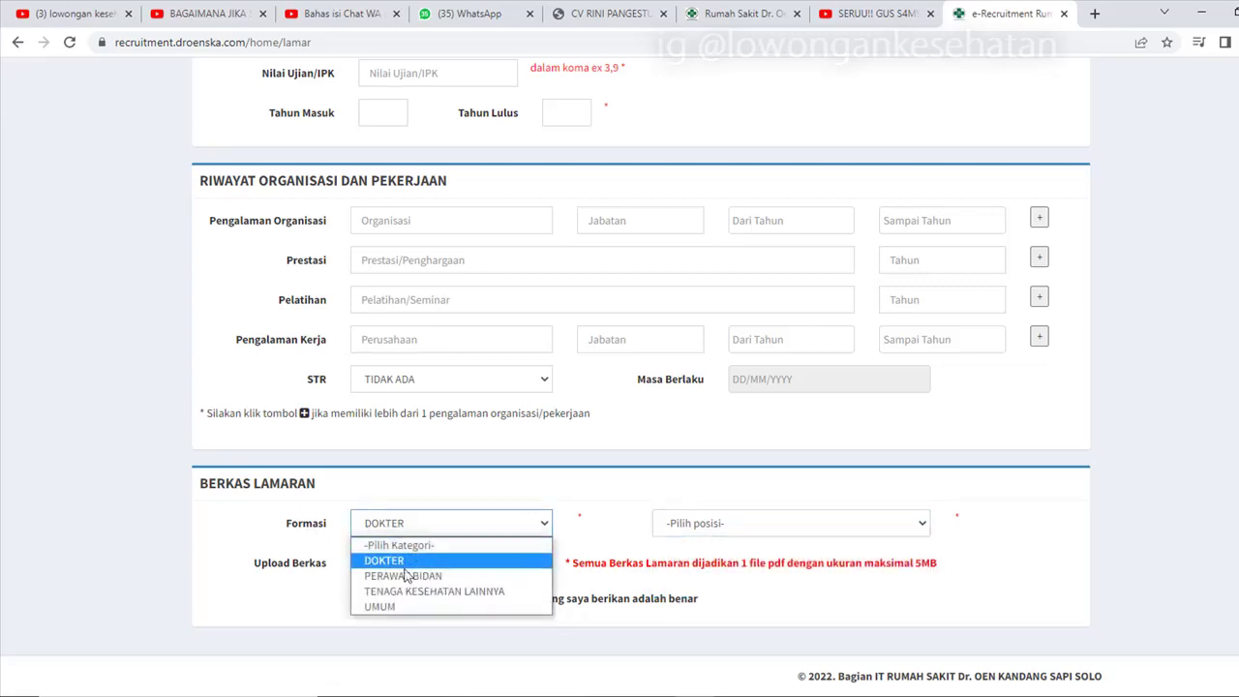
pyautogui.click(407, 577)
pyautogui.click(707, 523)
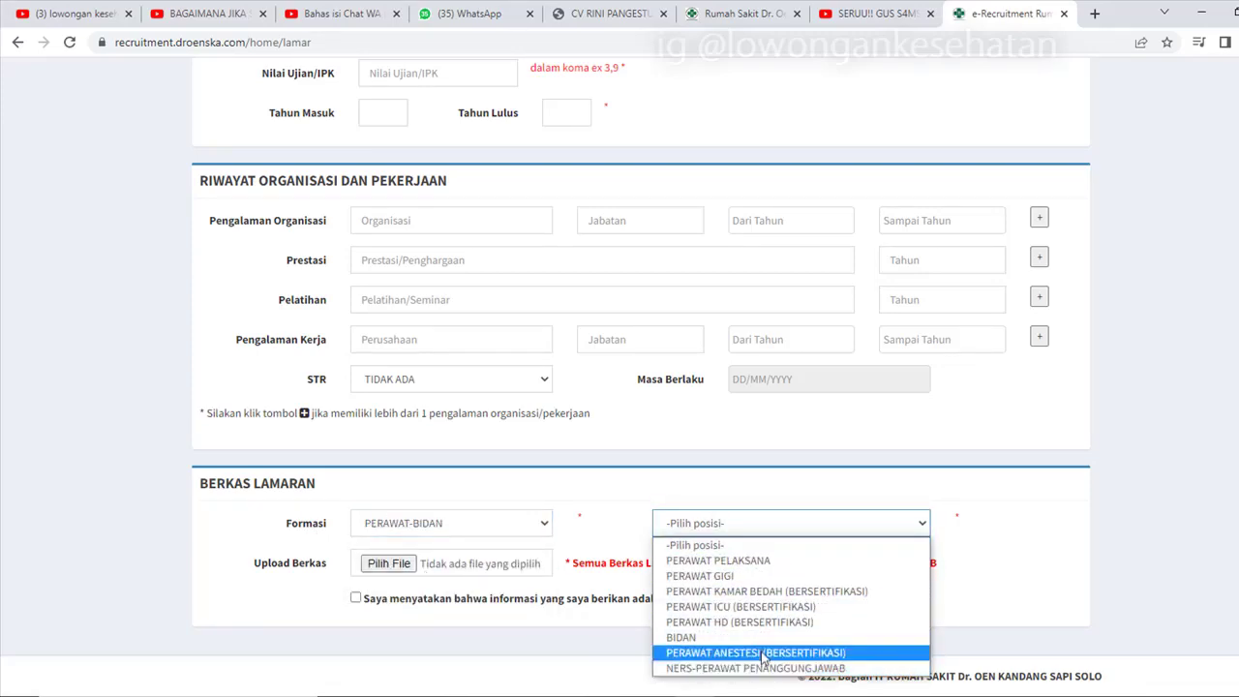
pyautogui.click(481, 525)
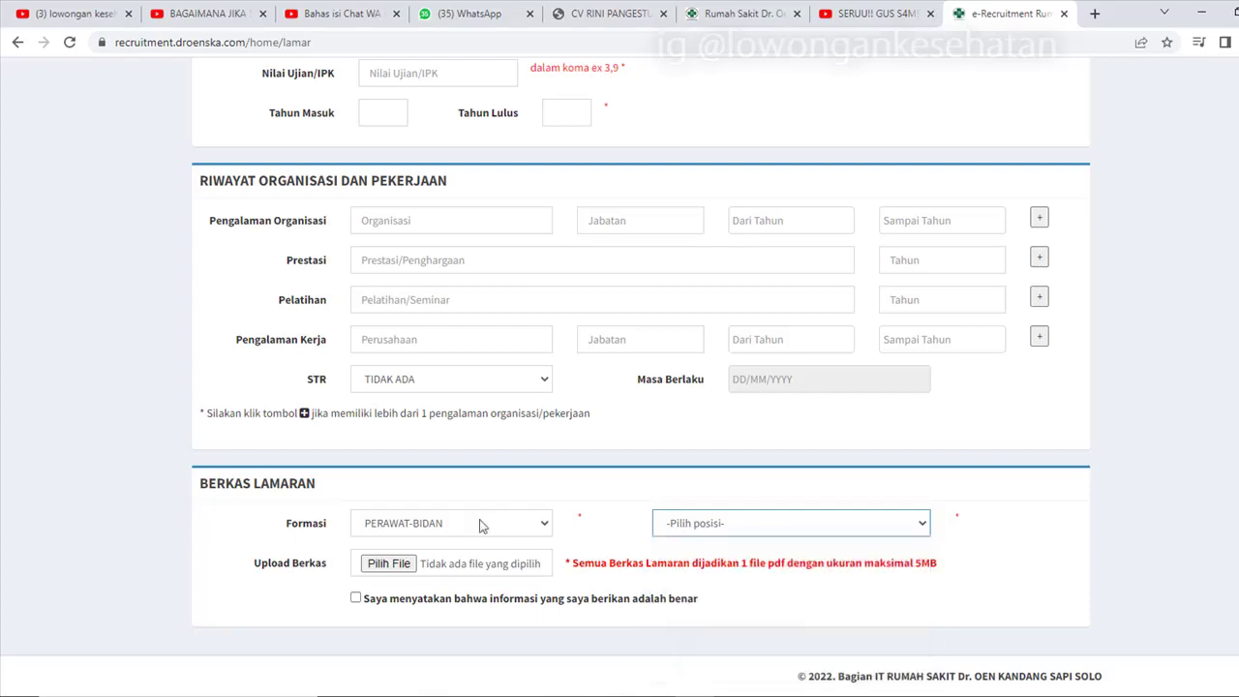
# Step: Set the Formasi category to TENAGA KESEHATAN LAINNYA and view the positions offered for it
pyautogui.click(481, 525)
pyautogui.click(461, 590)
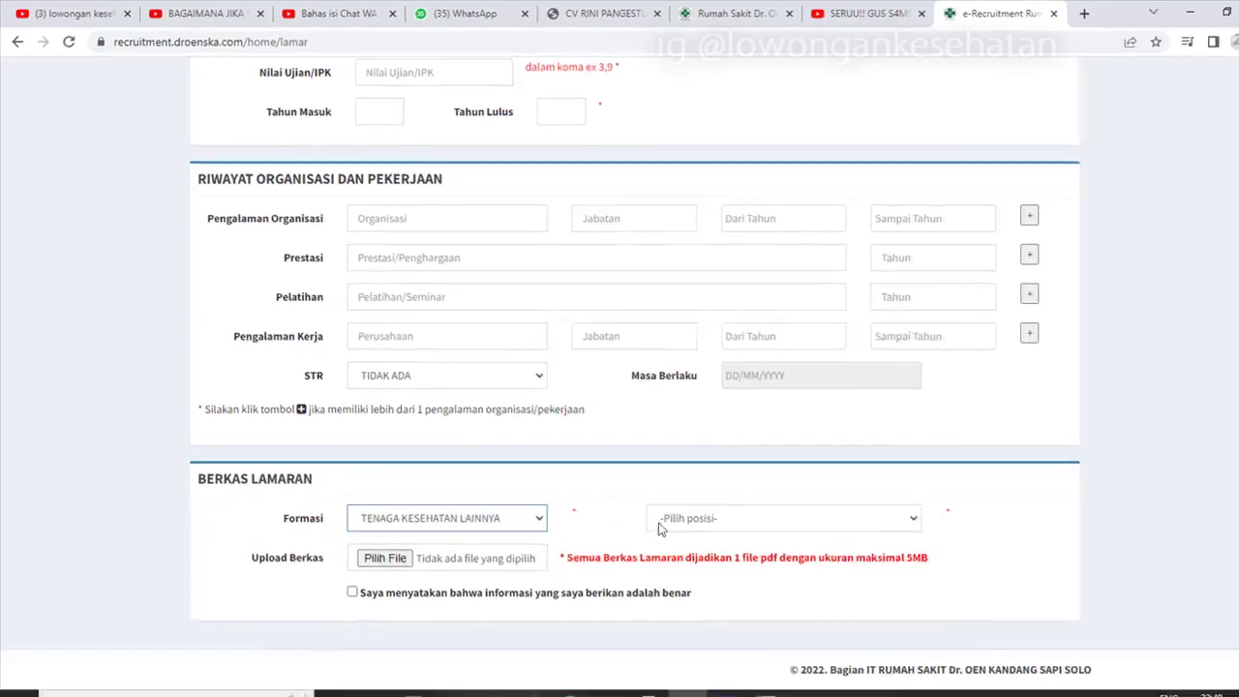
pyautogui.click(658, 527)
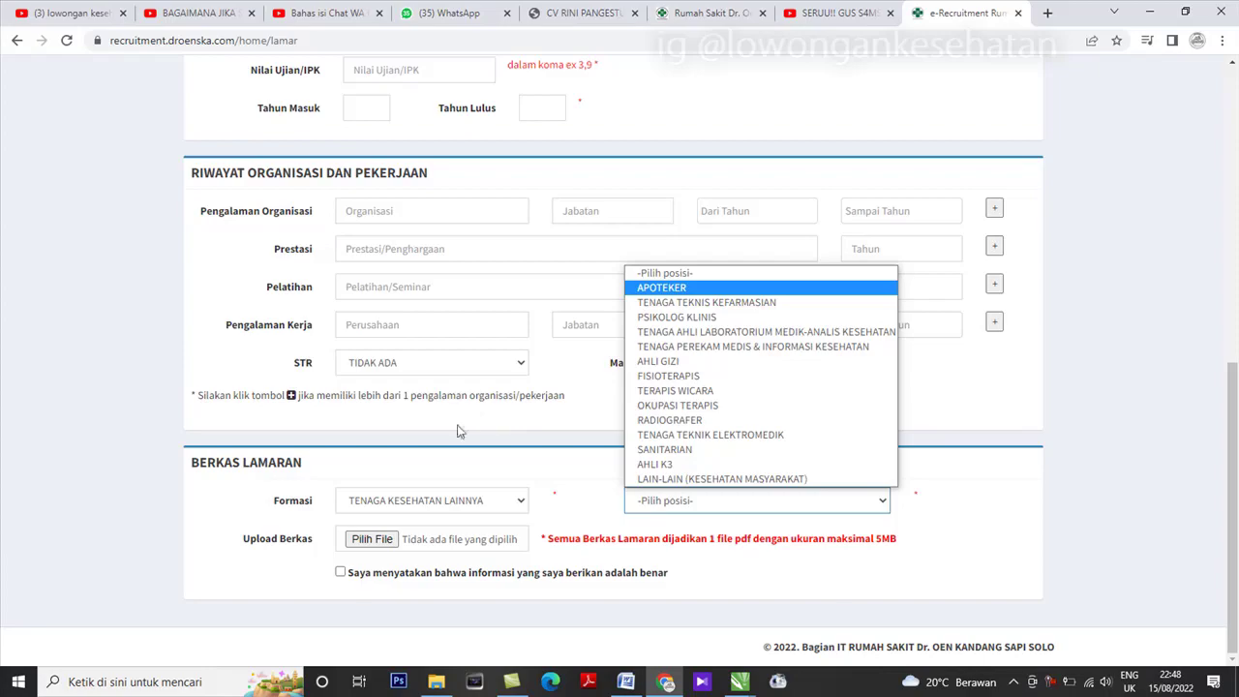
# Step: Review the required applicant details in the Biodata and Riwayat Pendidikan sections
pyautogui.scroll(2, 458, 432)
pyautogui.scroll(-2, 467, 435)
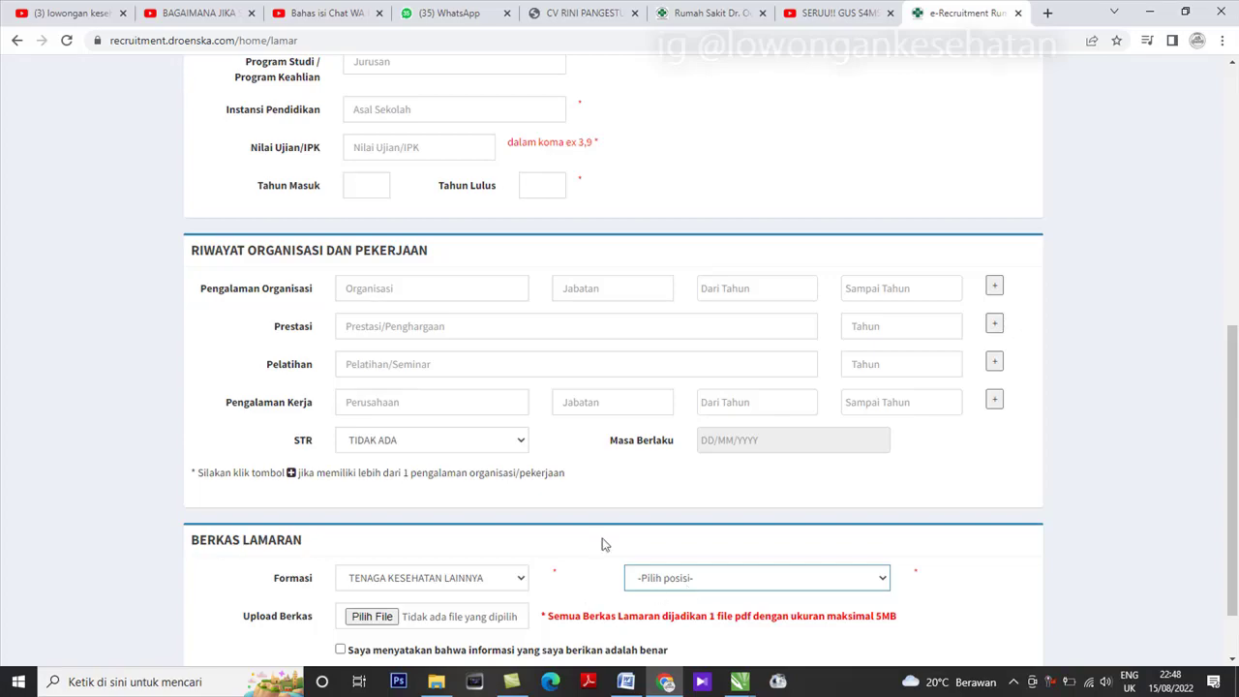
pyautogui.scroll(10, 519, 418)
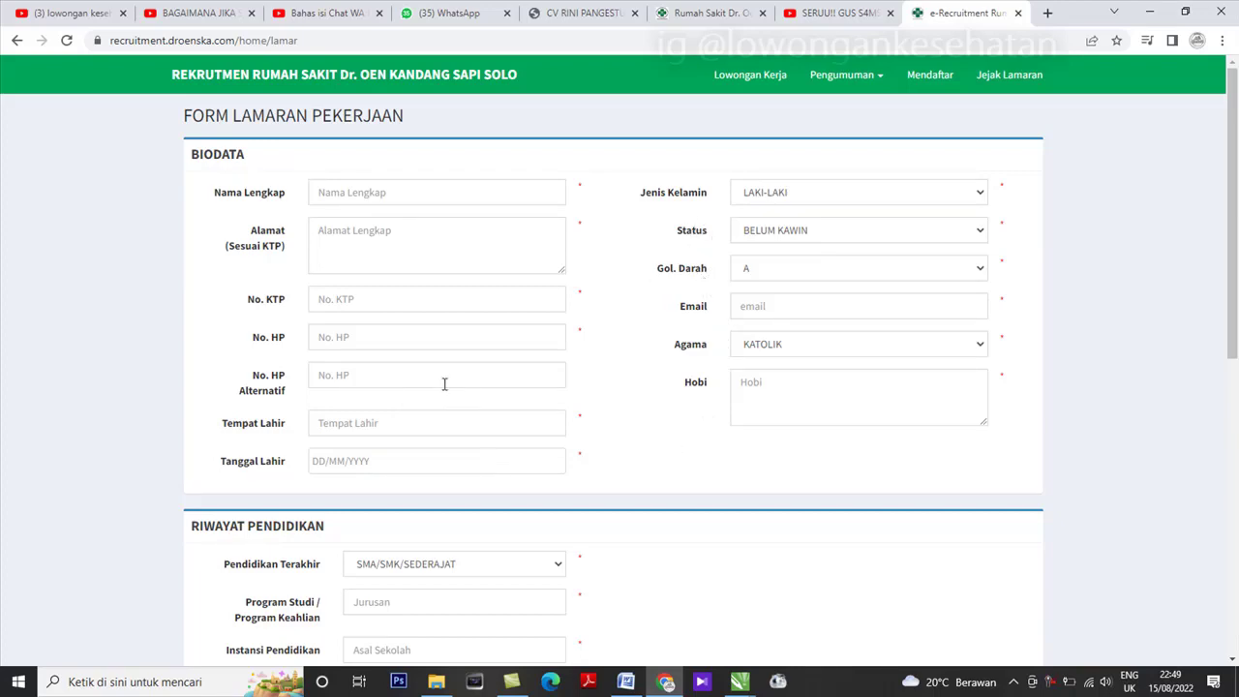
pyautogui.scroll(-1, 529, 284)
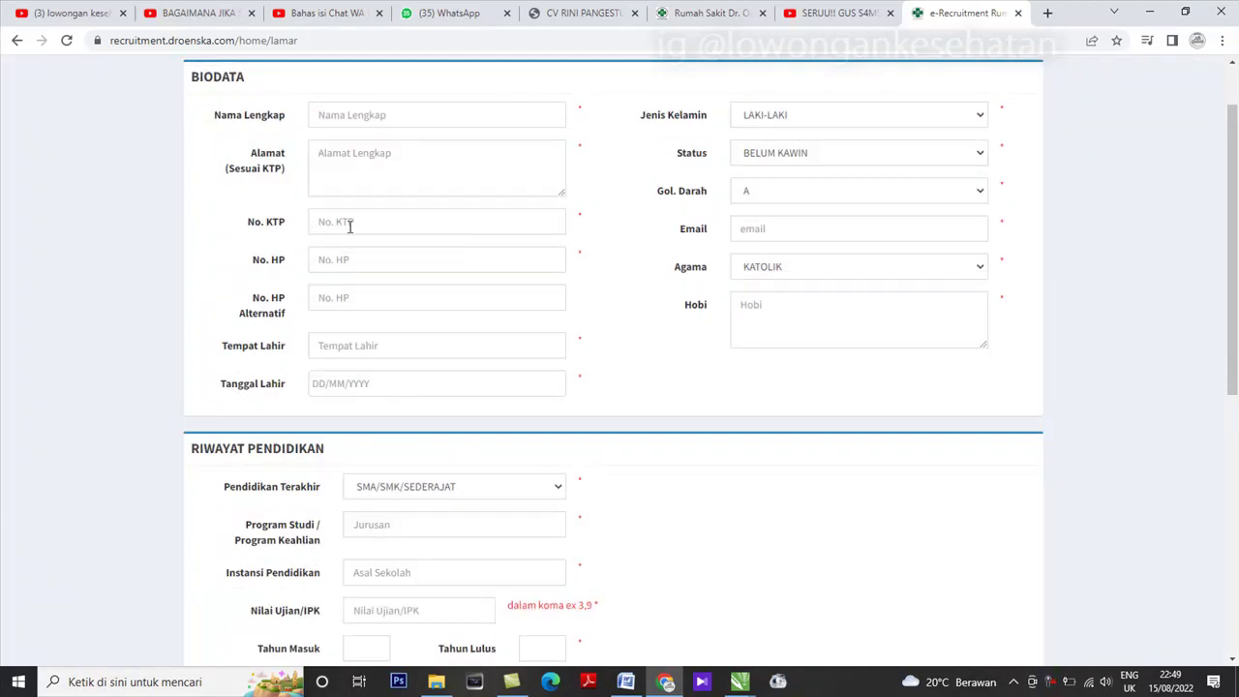
pyautogui.scroll(-2, 639, 280)
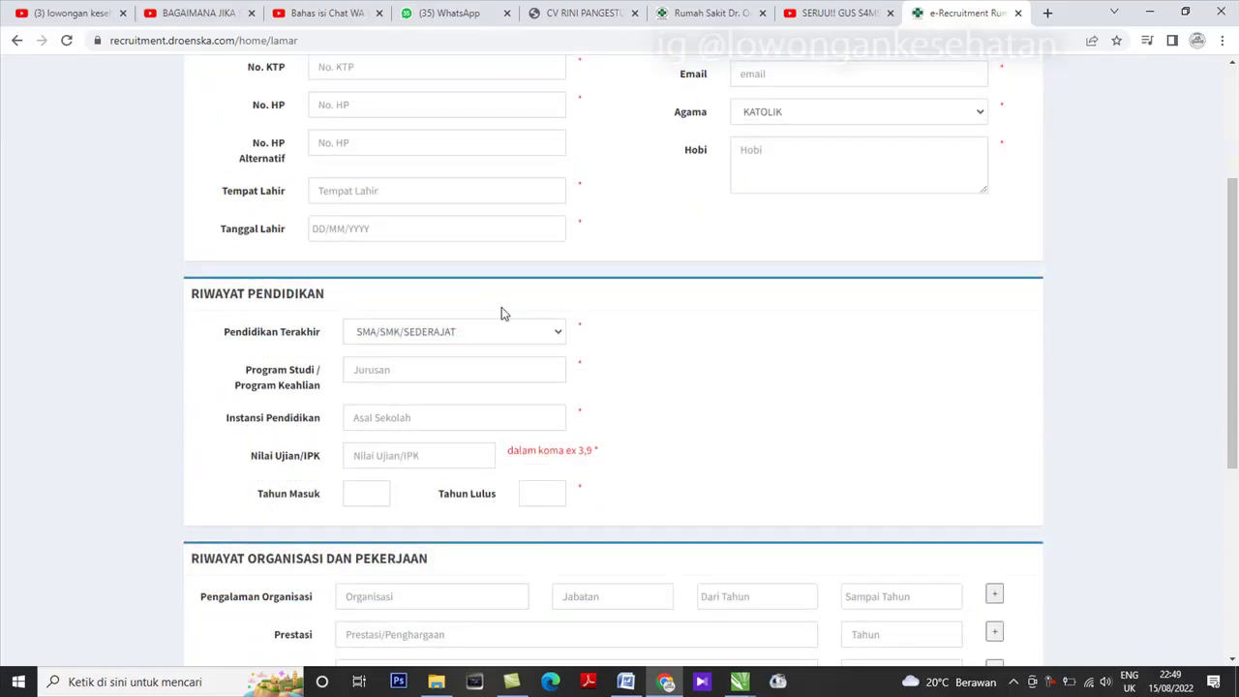
pyautogui.scroll(2, 504, 347)
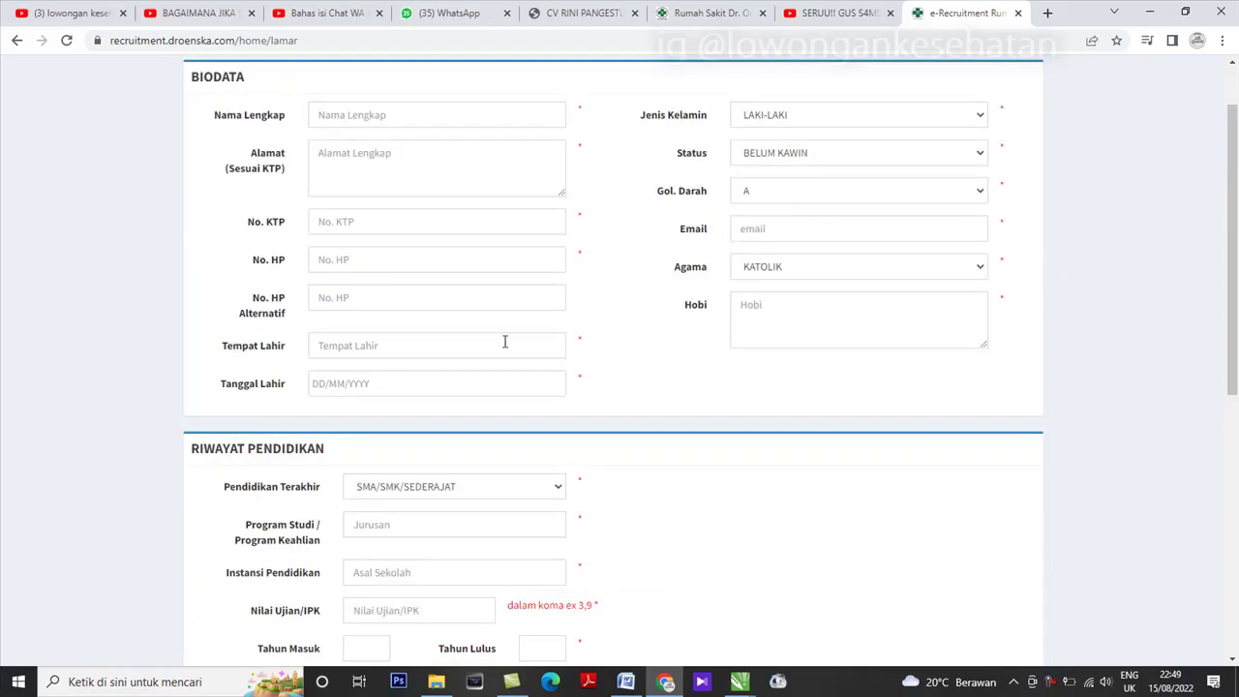
pyautogui.scroll(-1, 504, 341)
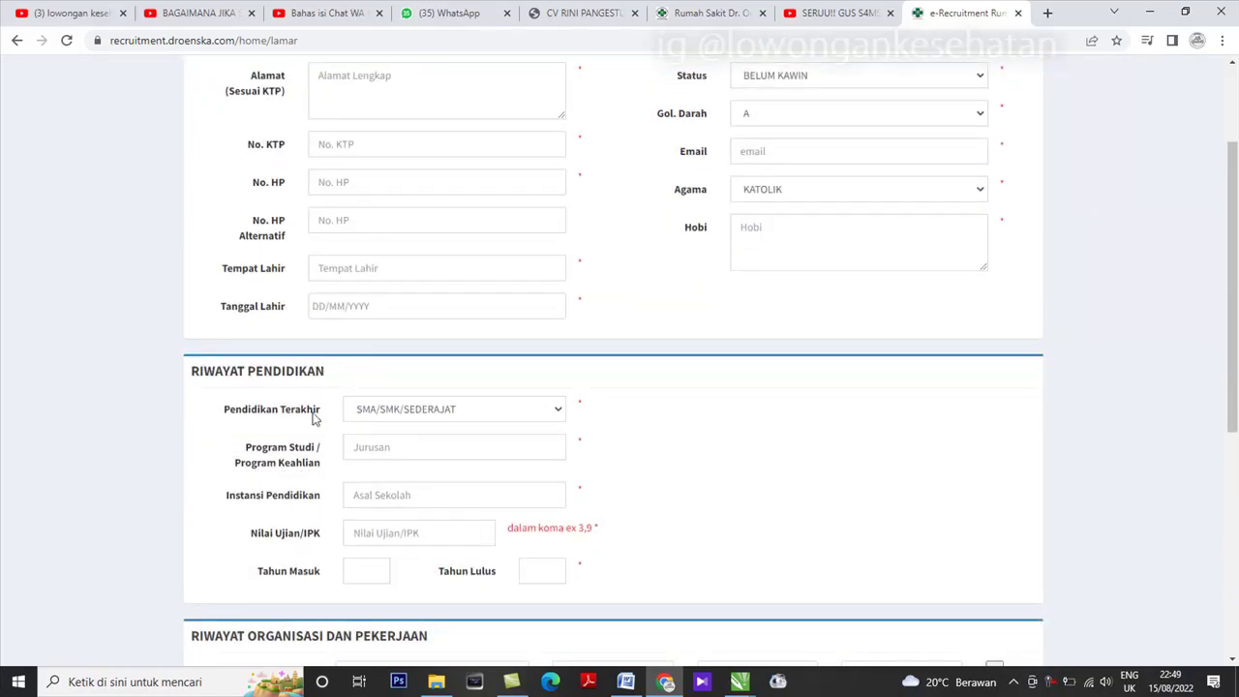
# Step: Set Pendidikan Terakhir in the education history to D4/SEDERAJAT
pyautogui.scroll(-1, 349, 392)
pyautogui.click(429, 329)
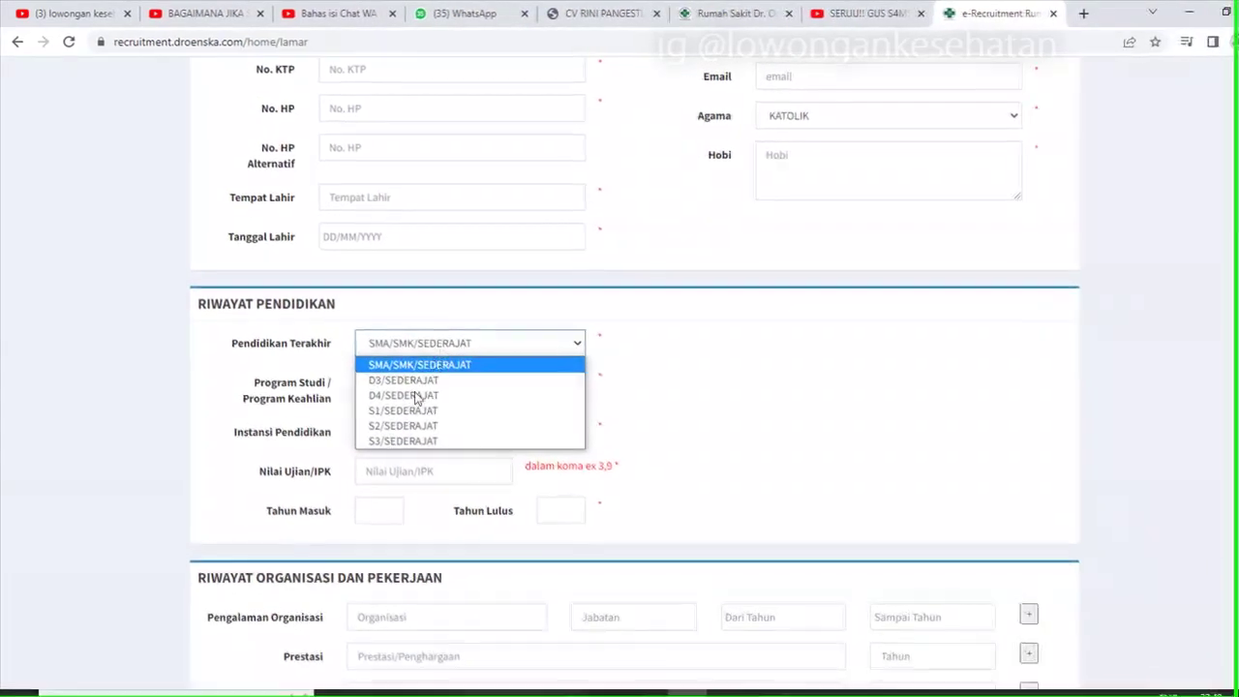
pyautogui.click(401, 382)
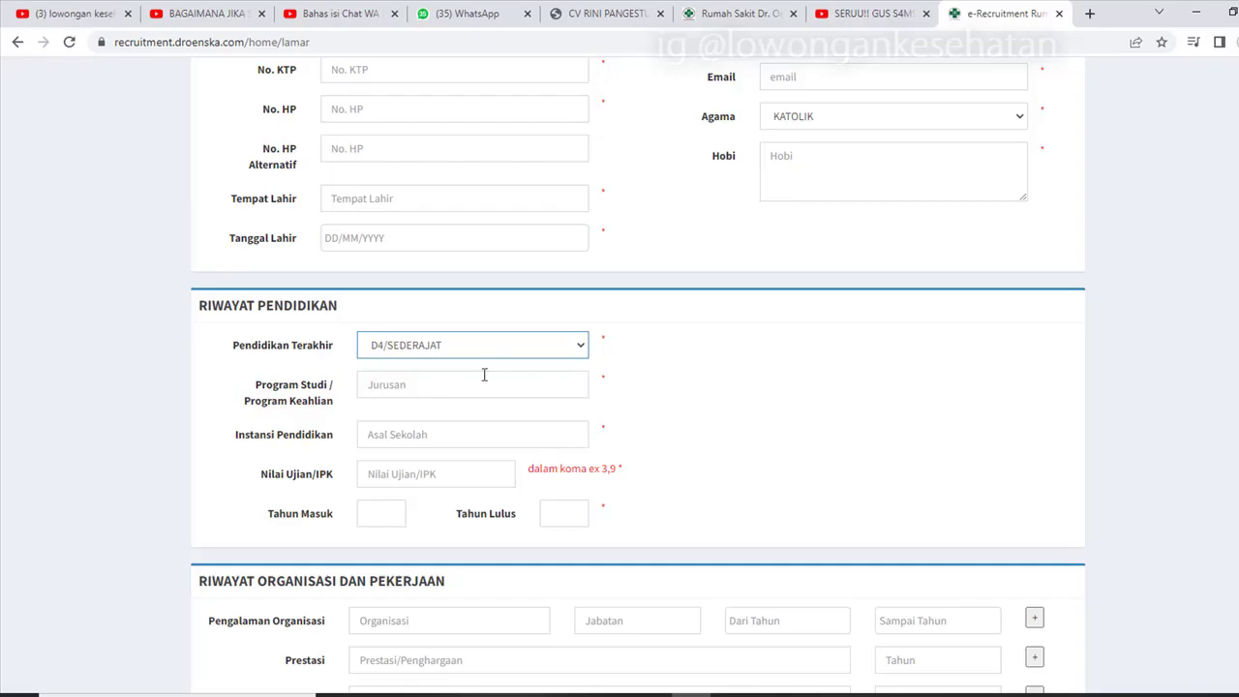
# Step: Add five extra Pengalaman Organisasi rows in the Riwayat Organisasi dan Pekerjaan section
pyautogui.scroll(-1, 394, 395)
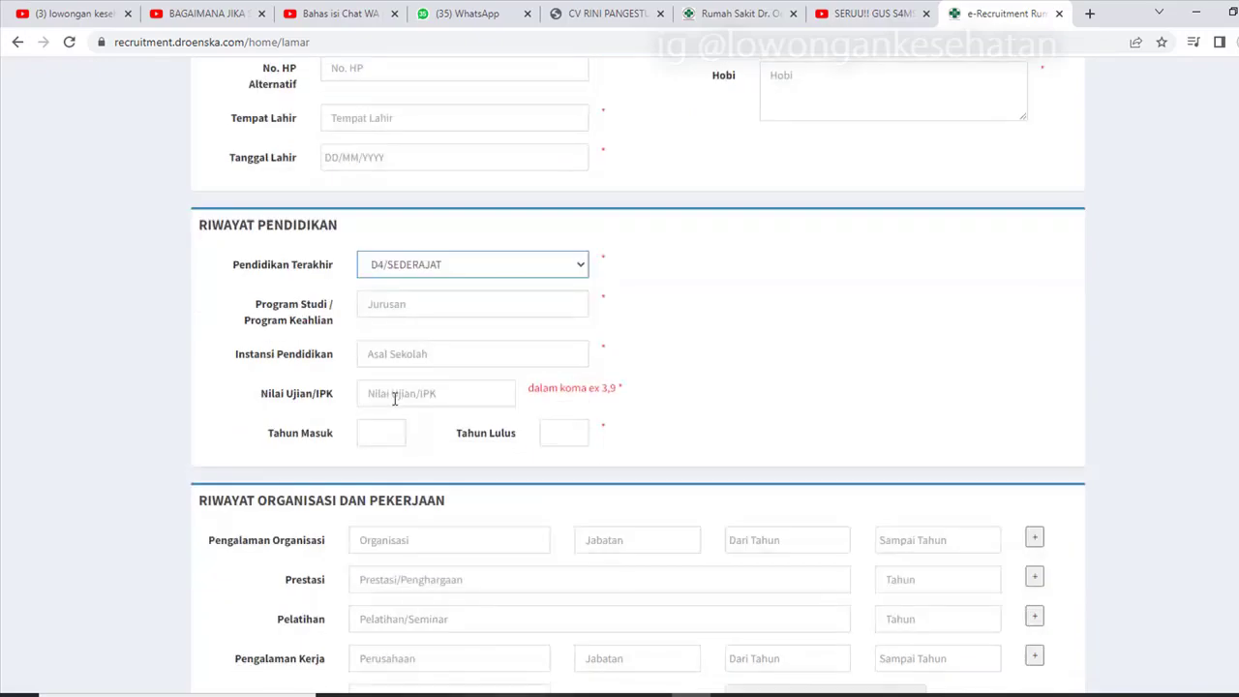
pyautogui.scroll(-1, 397, 392)
pyautogui.scroll(-2, 400, 397)
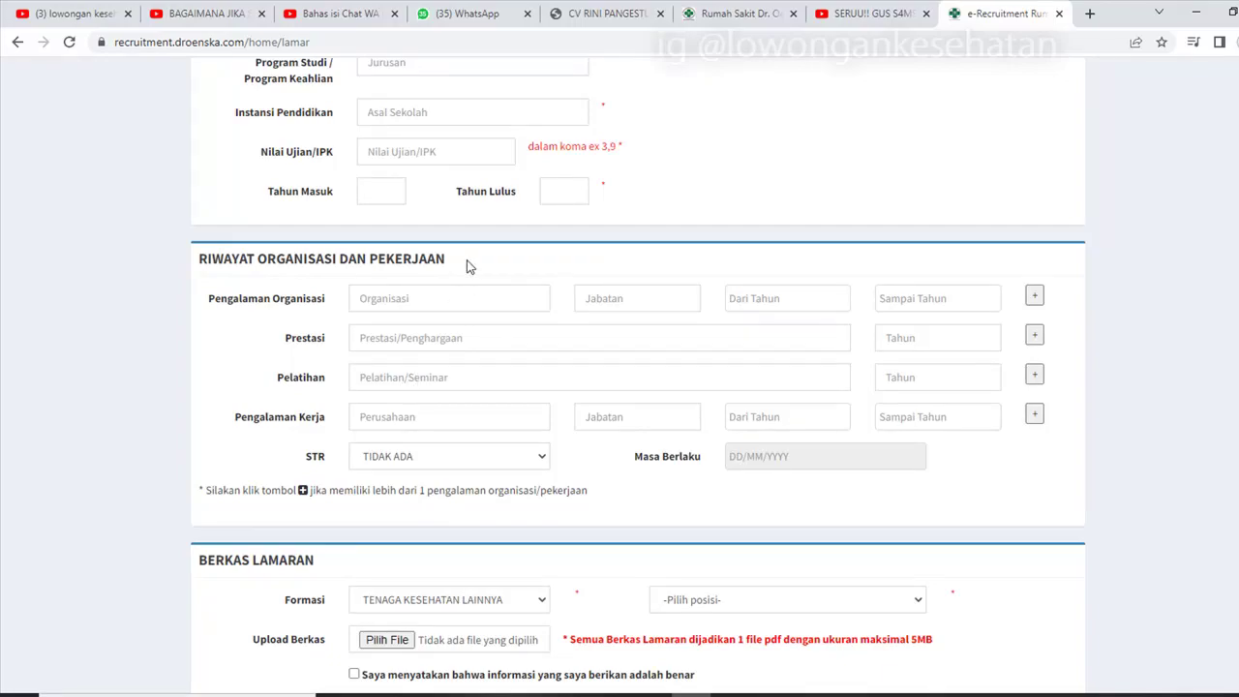
pyautogui.scroll(-1, 573, 336)
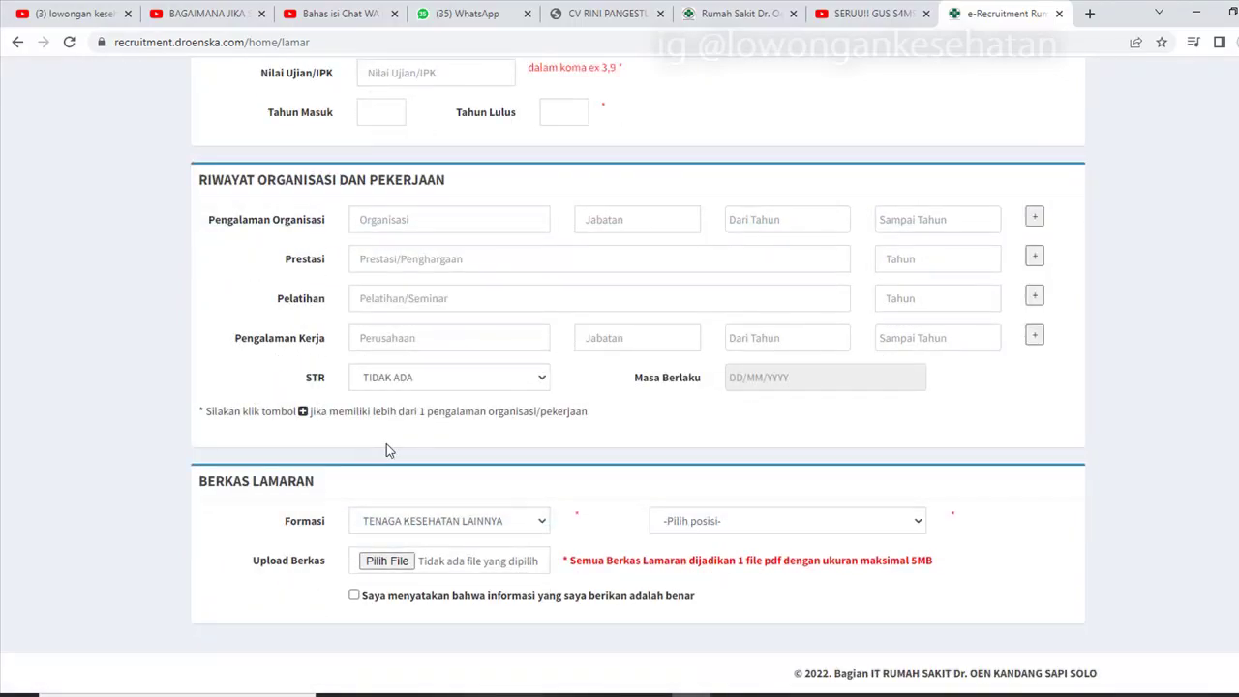
pyautogui.scroll(1, 388, 443)
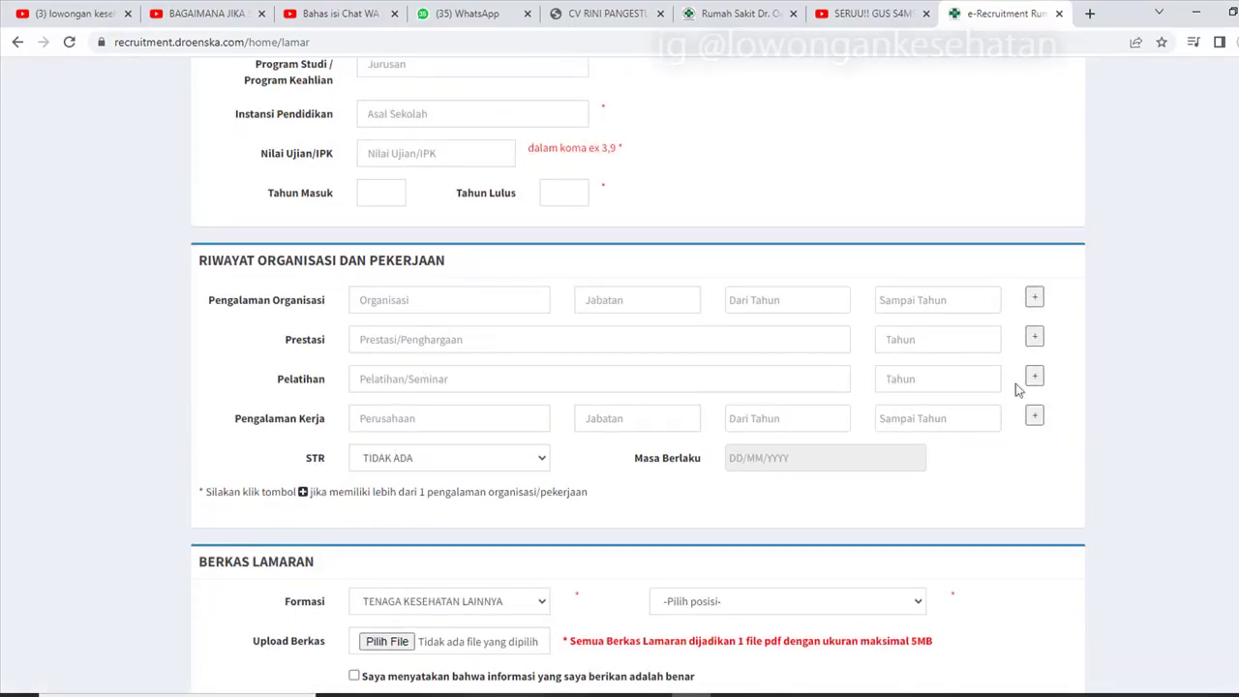
pyautogui.click(1034, 299)
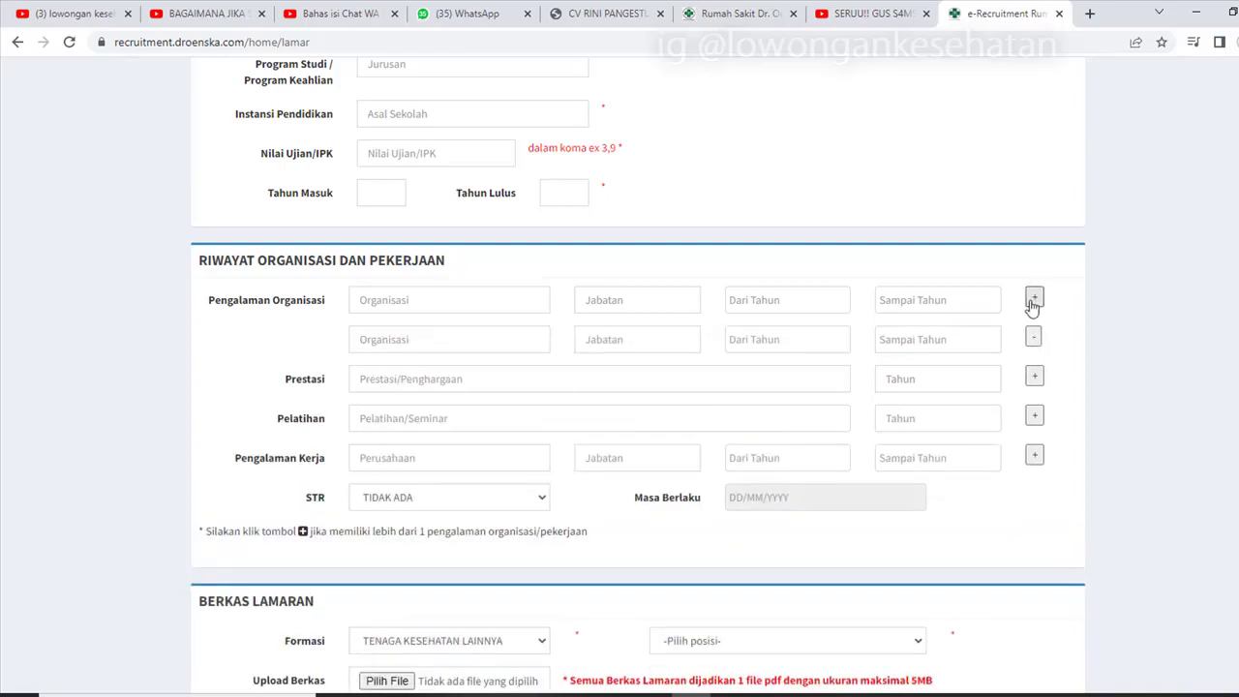
pyautogui.click(1034, 299)
pyautogui.click(1033, 299)
pyautogui.click(1033, 299)
pyautogui.click(1034, 300)
# Step: Add four extra Prestasi rows for achievements and awards
pyautogui.scroll(-1, 1061, 426)
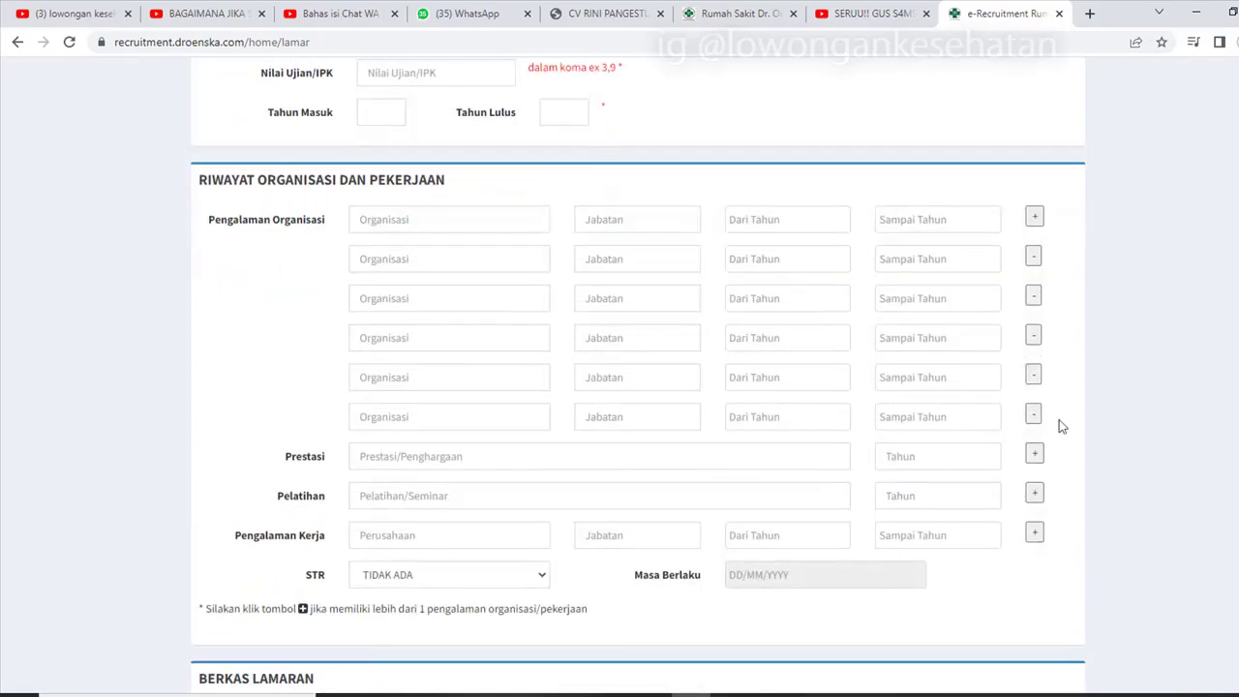
pyautogui.click(1033, 453)
pyautogui.click(1033, 453)
pyautogui.click(1034, 452)
pyautogui.click(1034, 452)
# Step: Add three extra Pengalaman Kerja rows for work experience
pyautogui.scroll(-3, 918, 322)
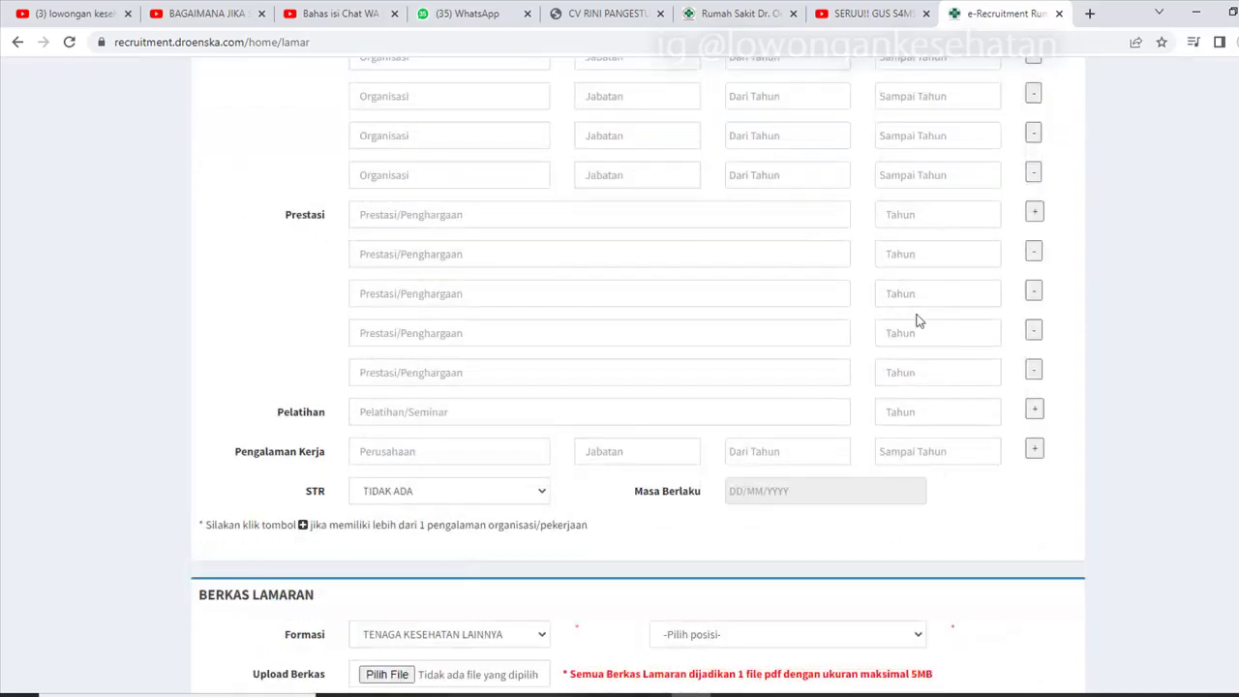
pyautogui.click(1033, 449)
pyautogui.click(1033, 449)
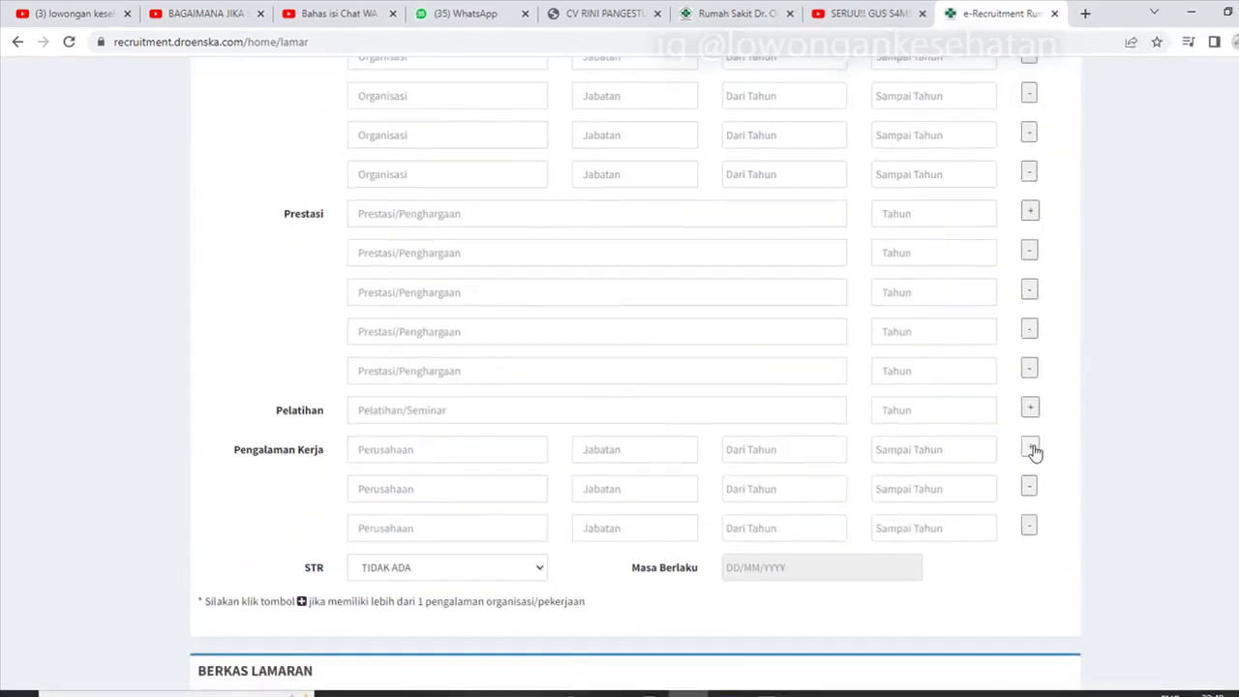
pyautogui.click(1034, 449)
pyautogui.scroll(-2, 967, 406)
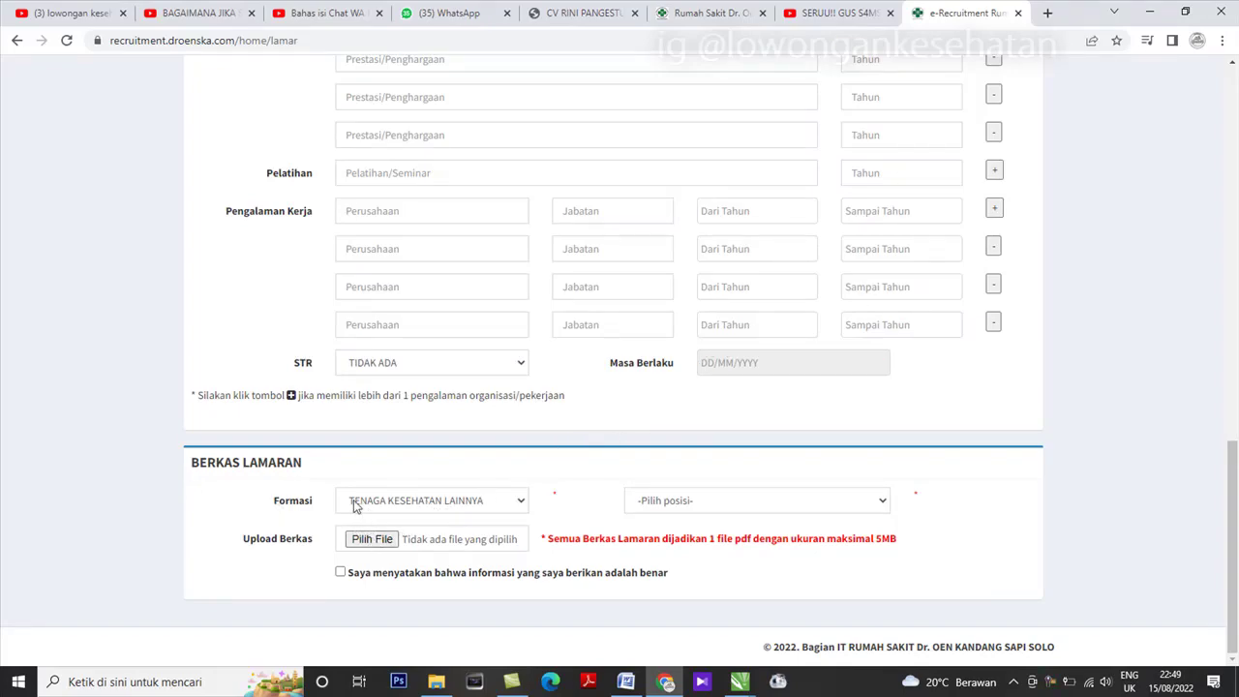
# Step: Look through the Formasi categories and the positions offered under TENAGA KESEHATAN LAINNYA, keeping that category and choosing no position
pyautogui.click(381, 506)
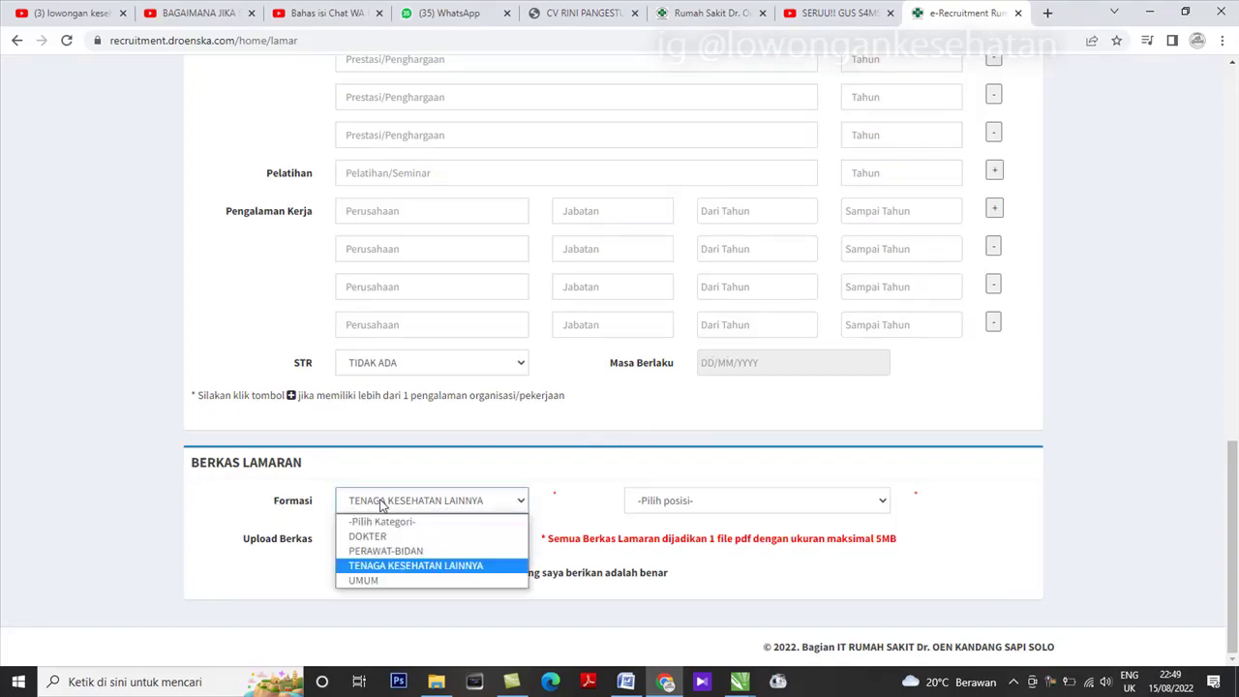
pyautogui.click(382, 569)
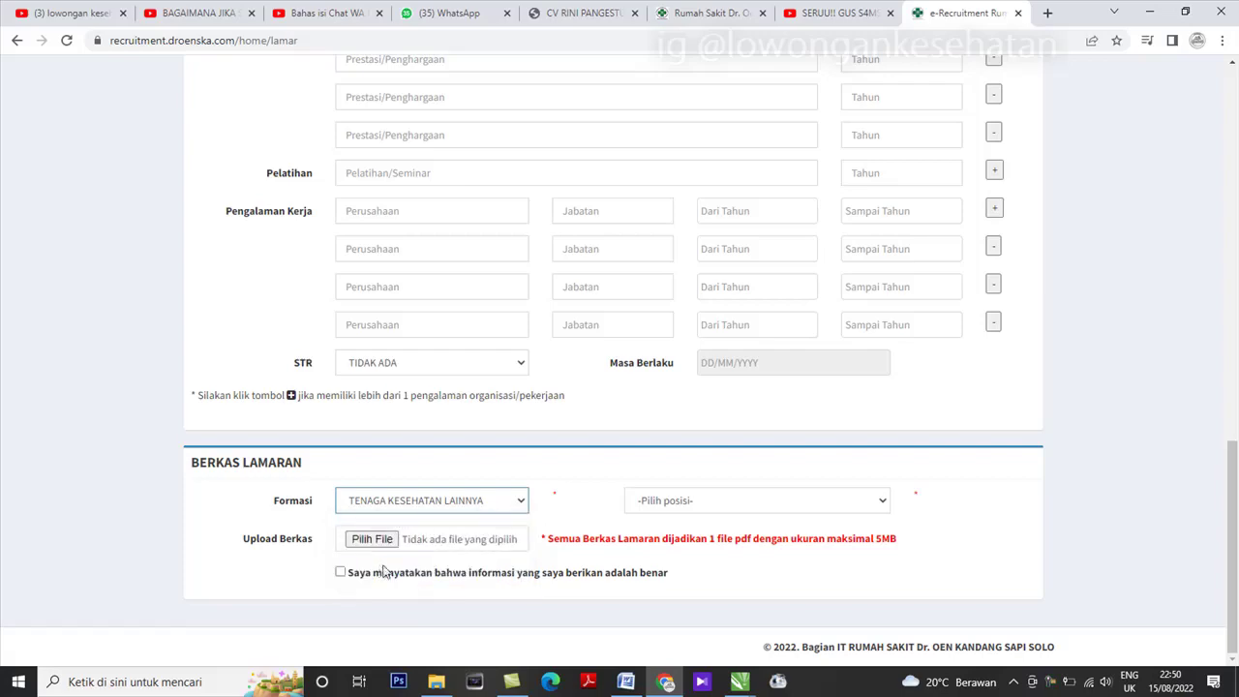
pyautogui.click(655, 515)
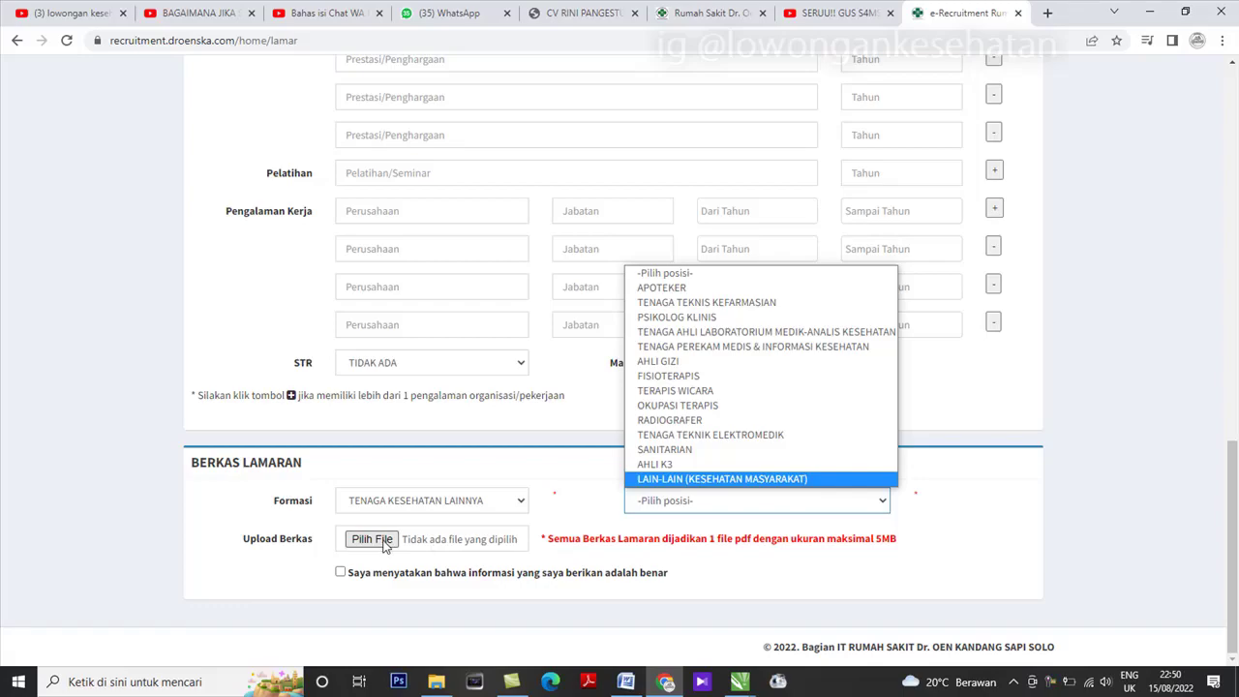
pyautogui.click(532, 472)
pyautogui.click(491, 501)
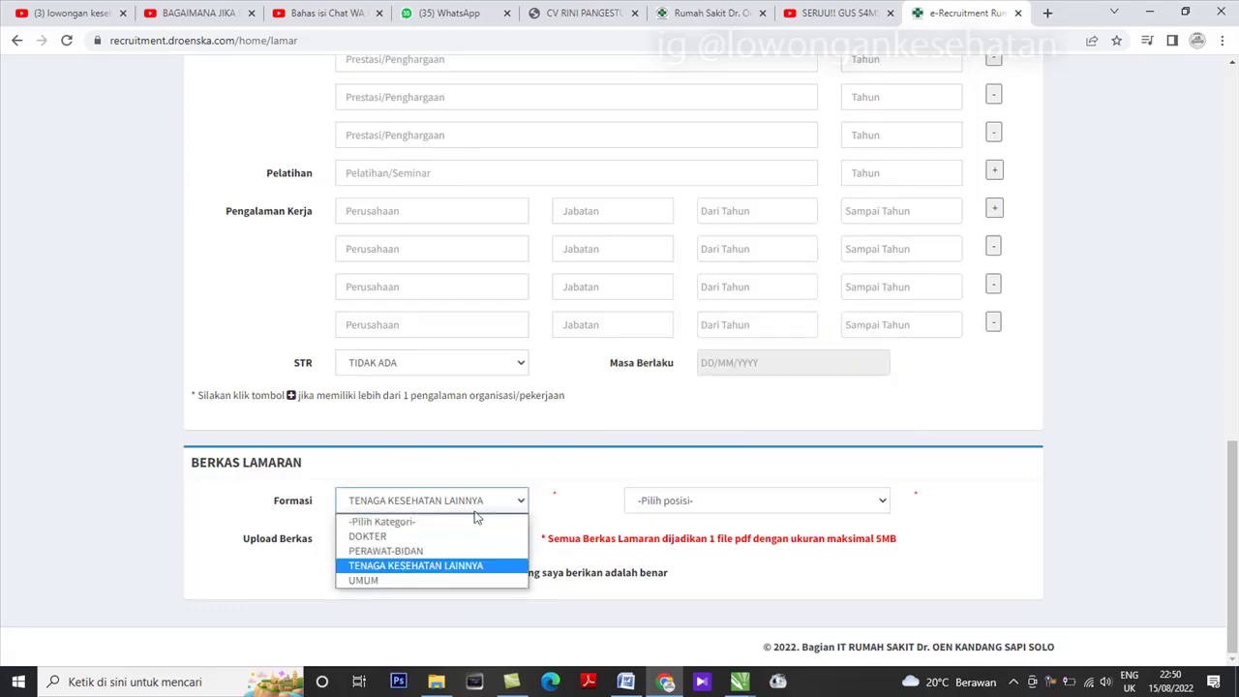
pyautogui.click(600, 456)
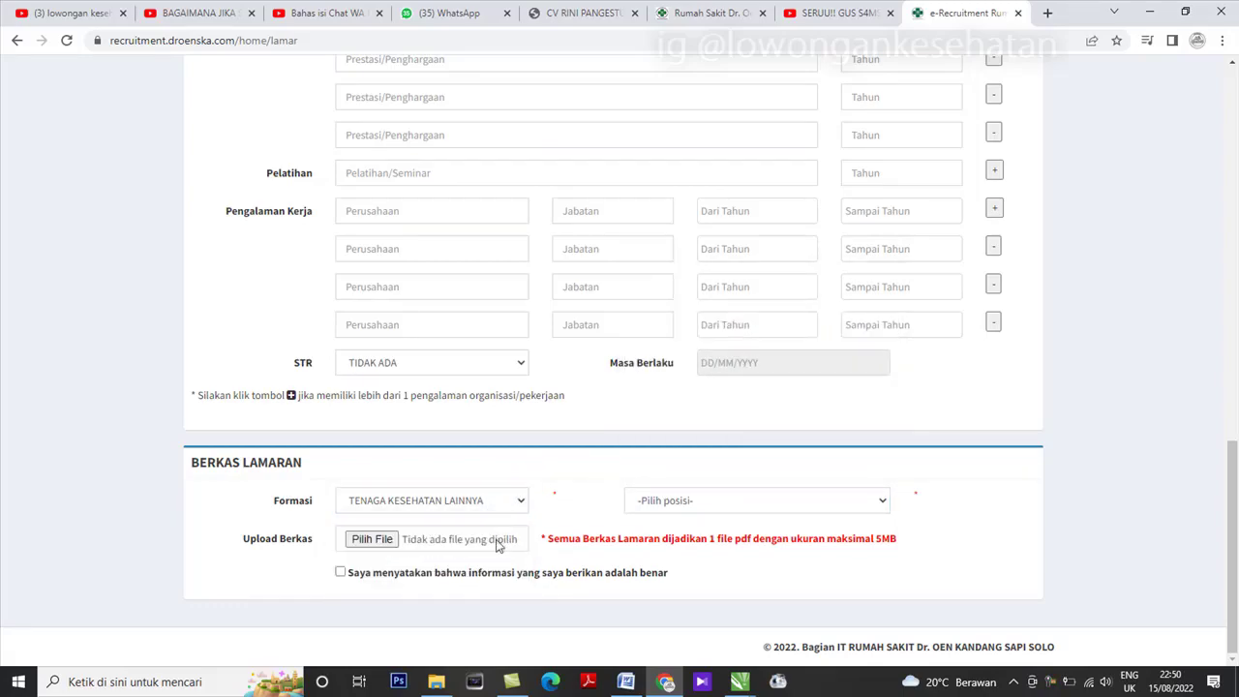
# Step: Open the file chooser for Upload Berkas and close it without selecting a PDF
pyautogui.click(406, 539)
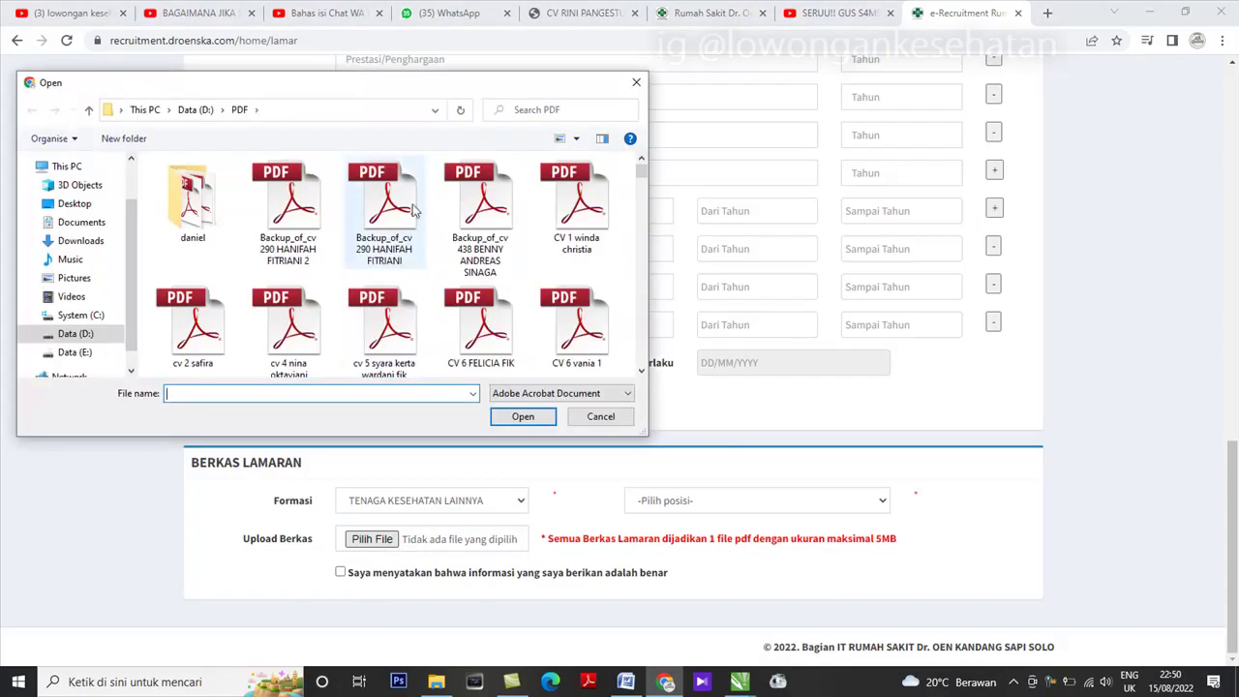
pyautogui.click(643, 87)
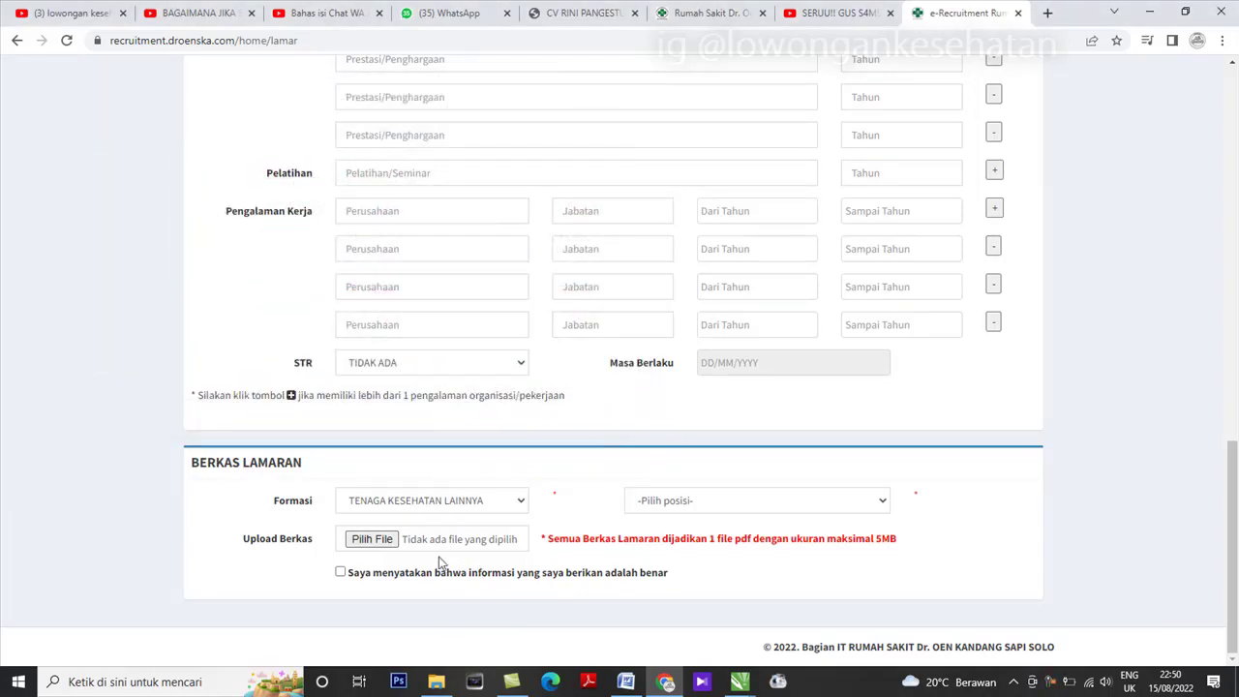
pyautogui.click(342, 572)
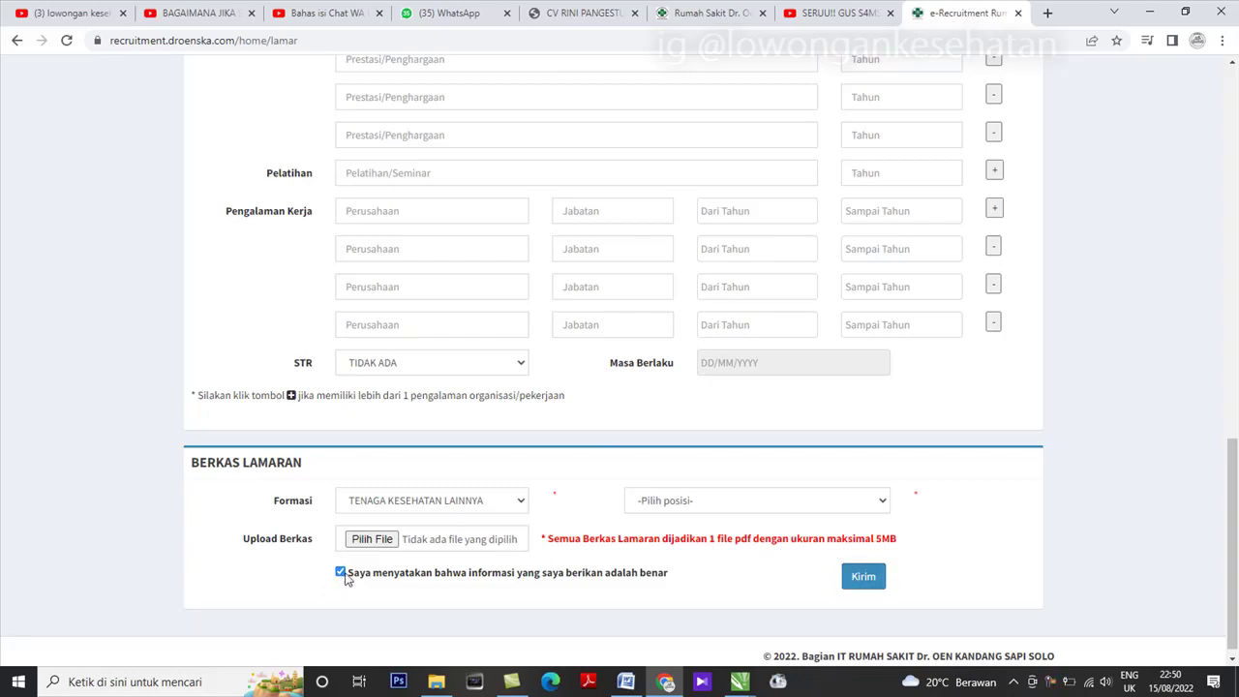
pyautogui.click(342, 572)
pyautogui.click(341, 573)
pyautogui.scroll(20, 643, 399)
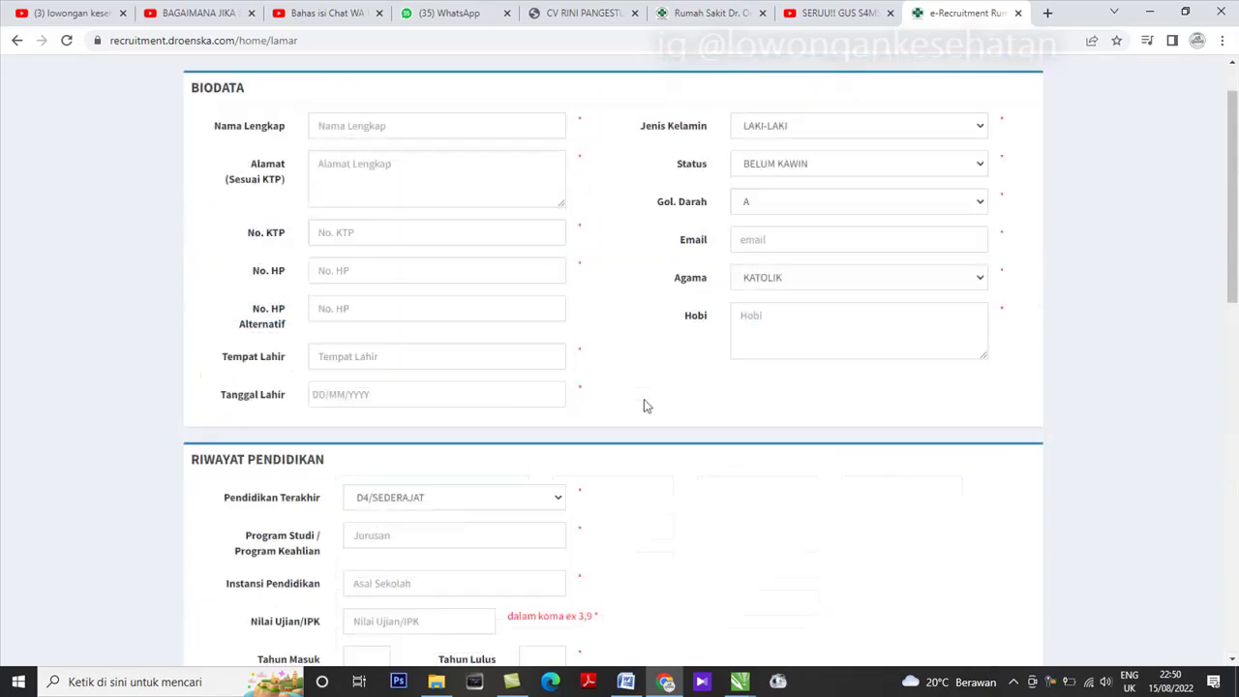
pyautogui.scroll(-20, 639, 500)
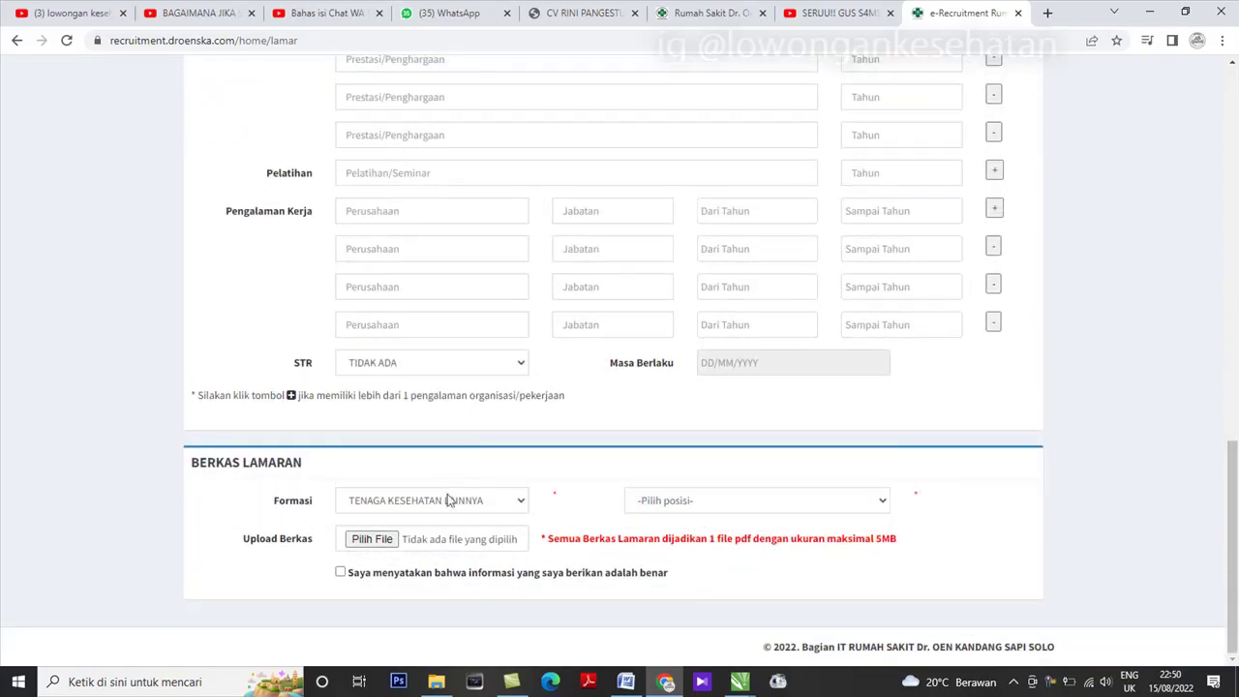
# Step: Accept the declaration that the information given is true and try to submit the application form
pyautogui.click(341, 573)
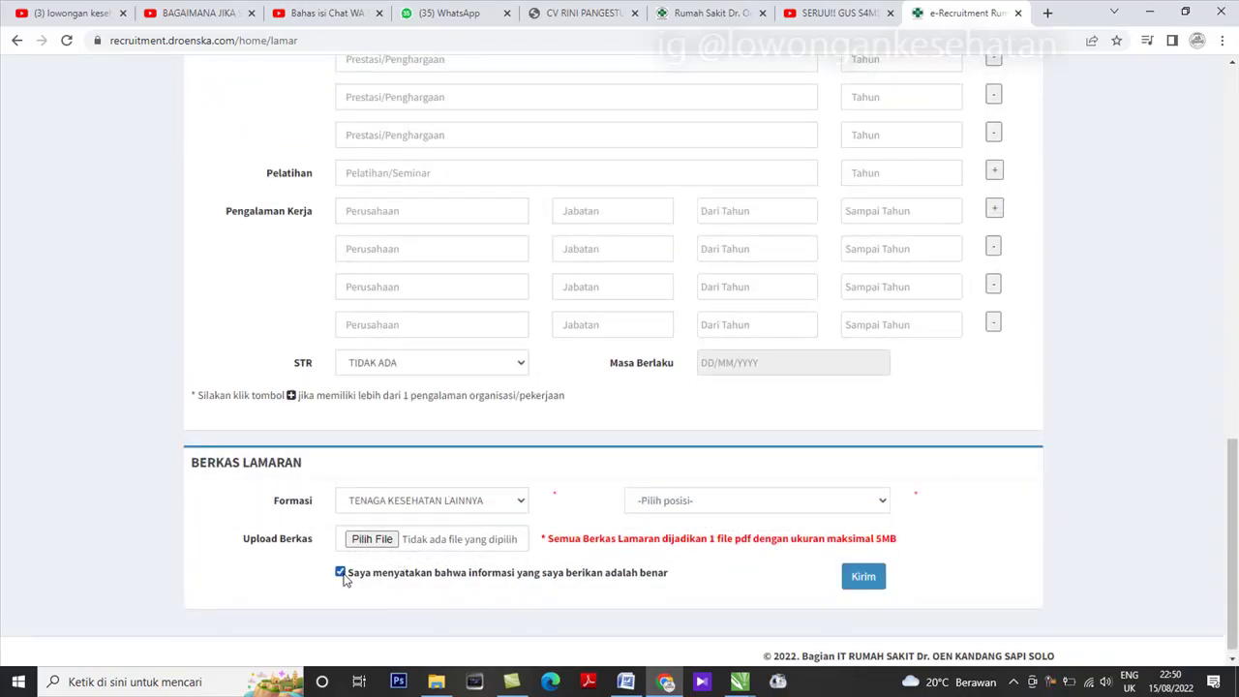
pyautogui.click(863, 577)
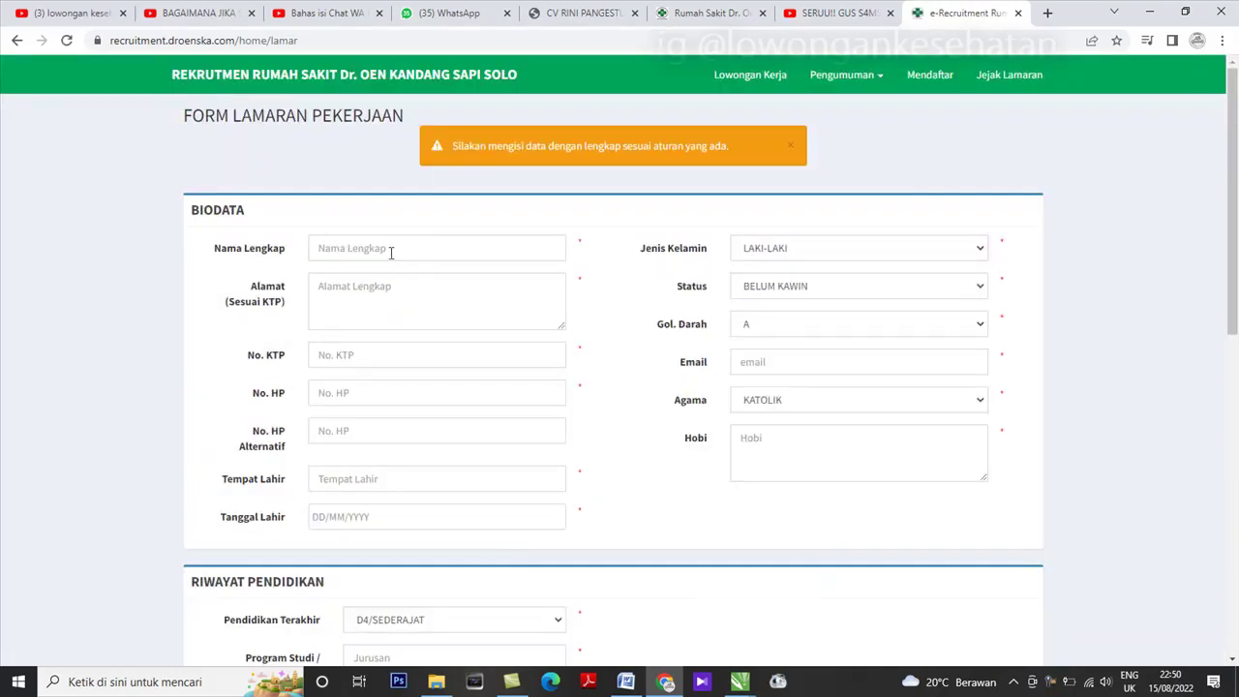
# Step: Examine the Biodata, Riwayat Pendidikan, Riwayat Organisasi dan Pekerjaan and Berkas Lamaran sections for notices and required fields to fill in
pyautogui.scroll(-7, 590, 348)
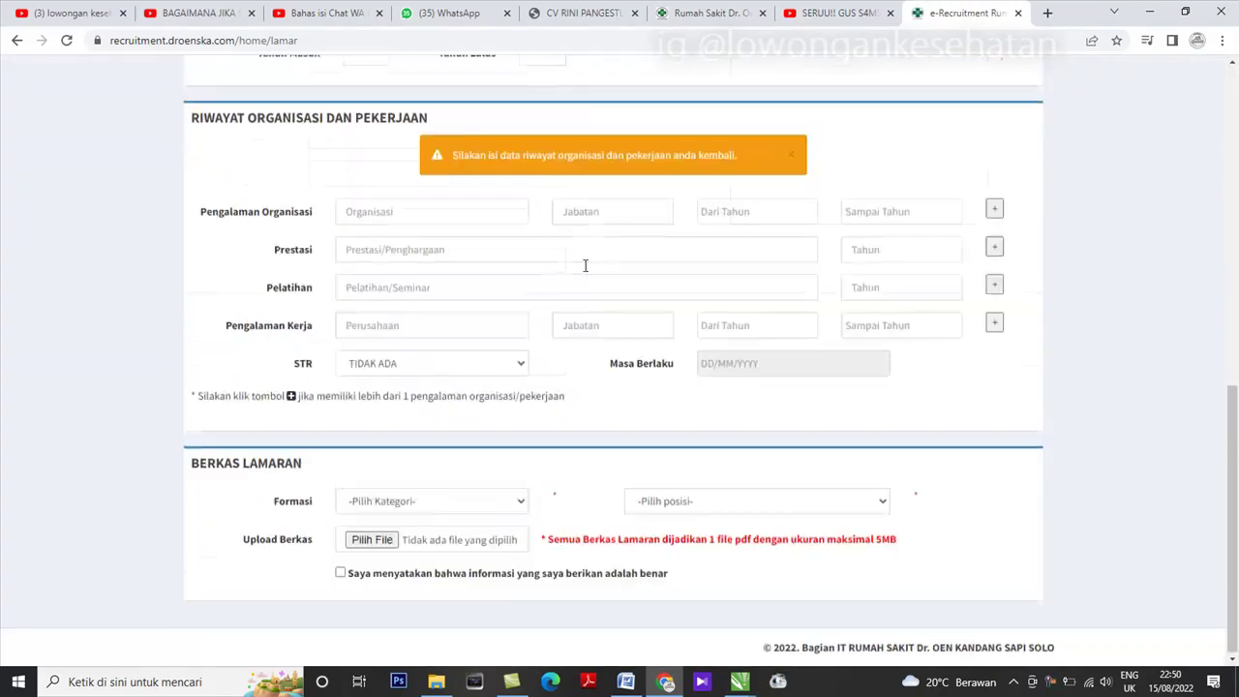
pyautogui.scroll(4, 619, 338)
pyautogui.scroll(4, 634, 382)
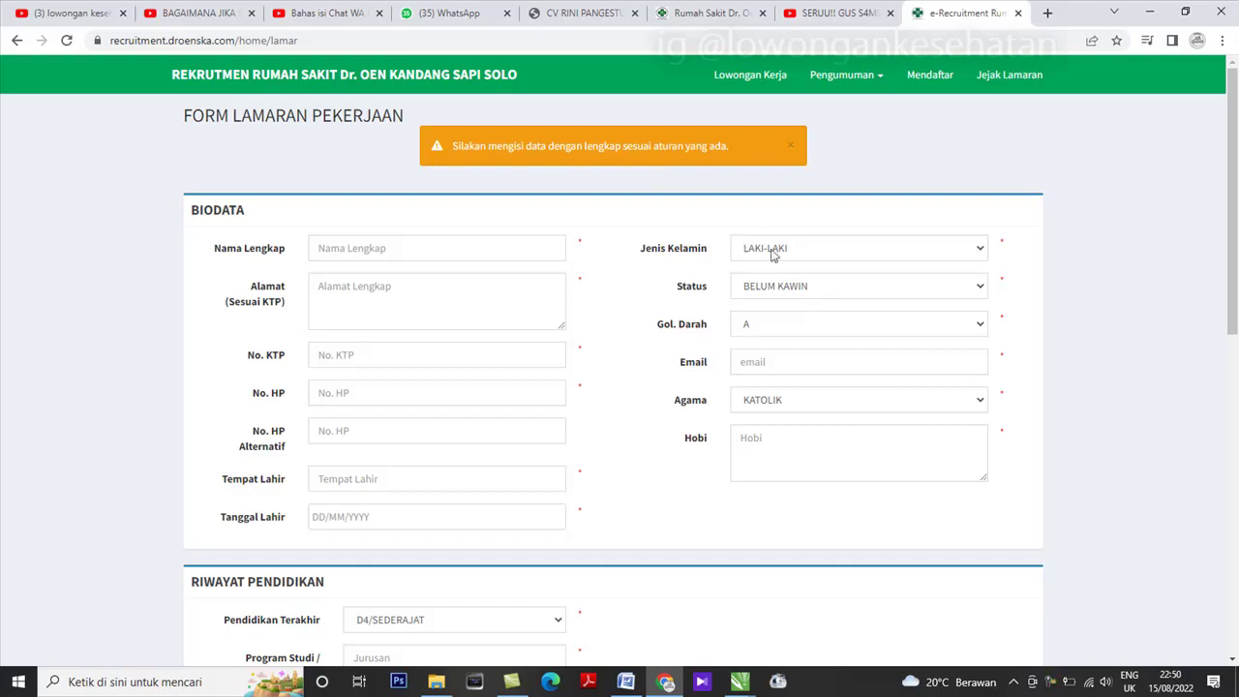
pyautogui.scroll(-3, 834, 241)
pyautogui.scroll(3, 834, 241)
pyautogui.scroll(-6, 805, 285)
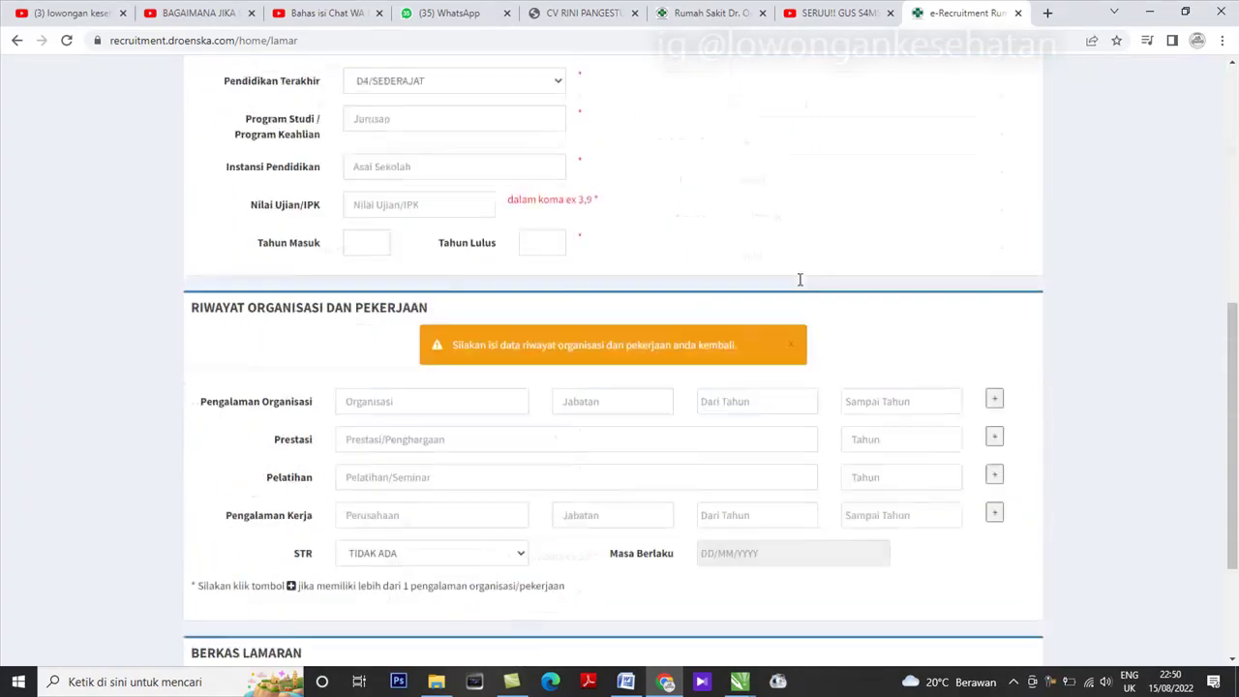
pyautogui.scroll(6, 852, 363)
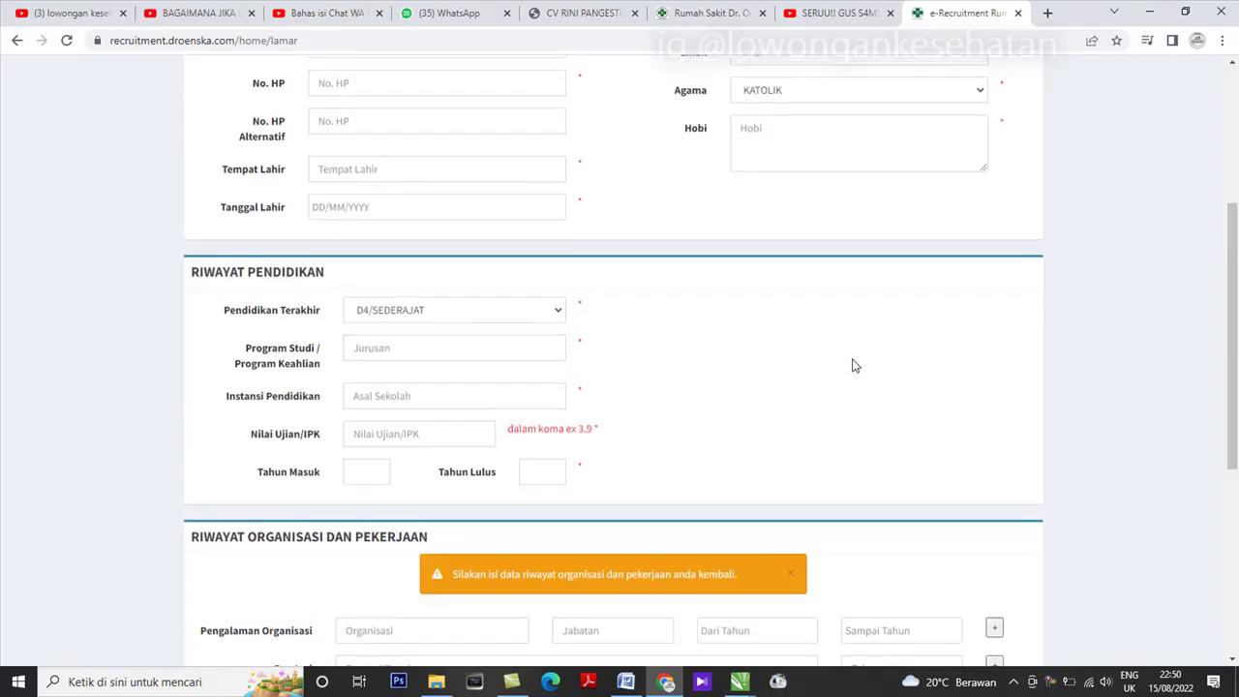
pyautogui.scroll(1, 853, 366)
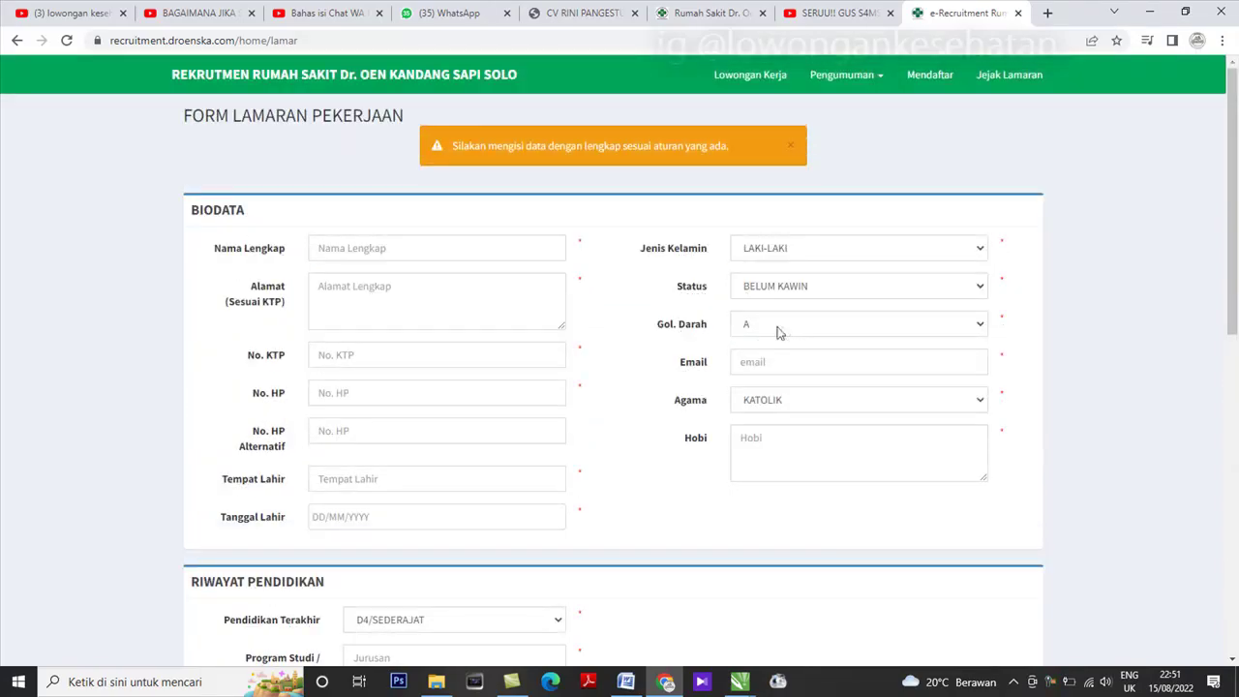
pyautogui.scroll(-6, 647, 288)
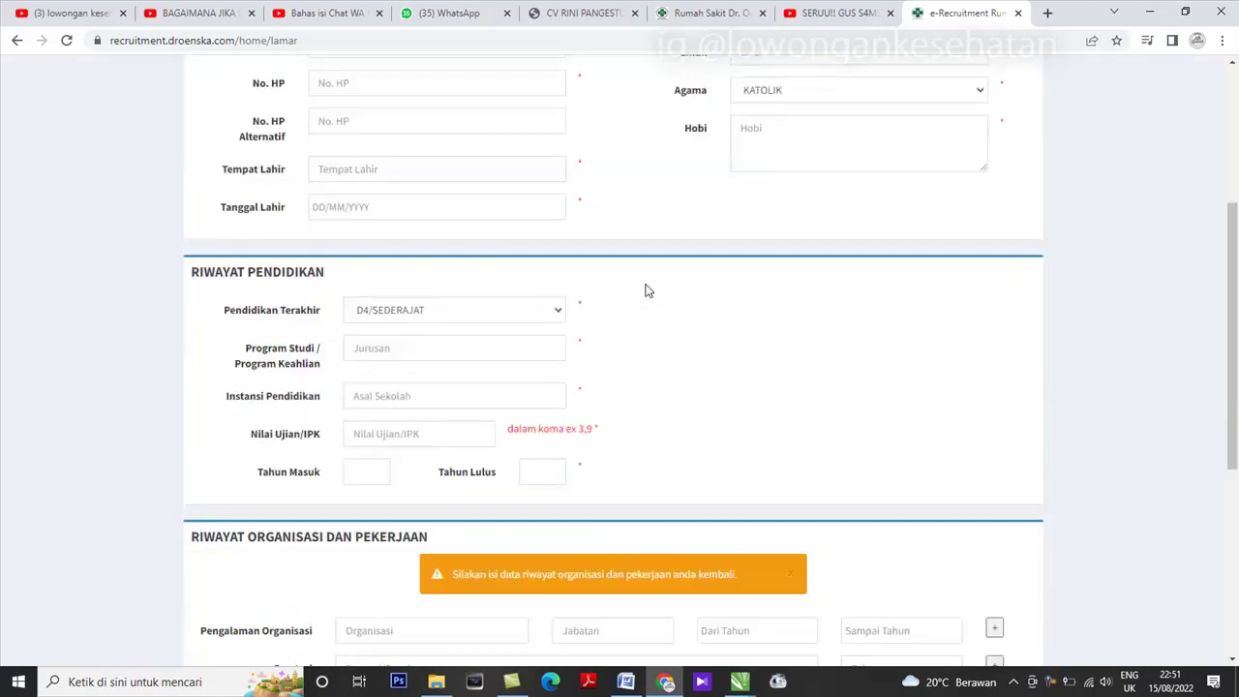
pyautogui.scroll(-1, 648, 292)
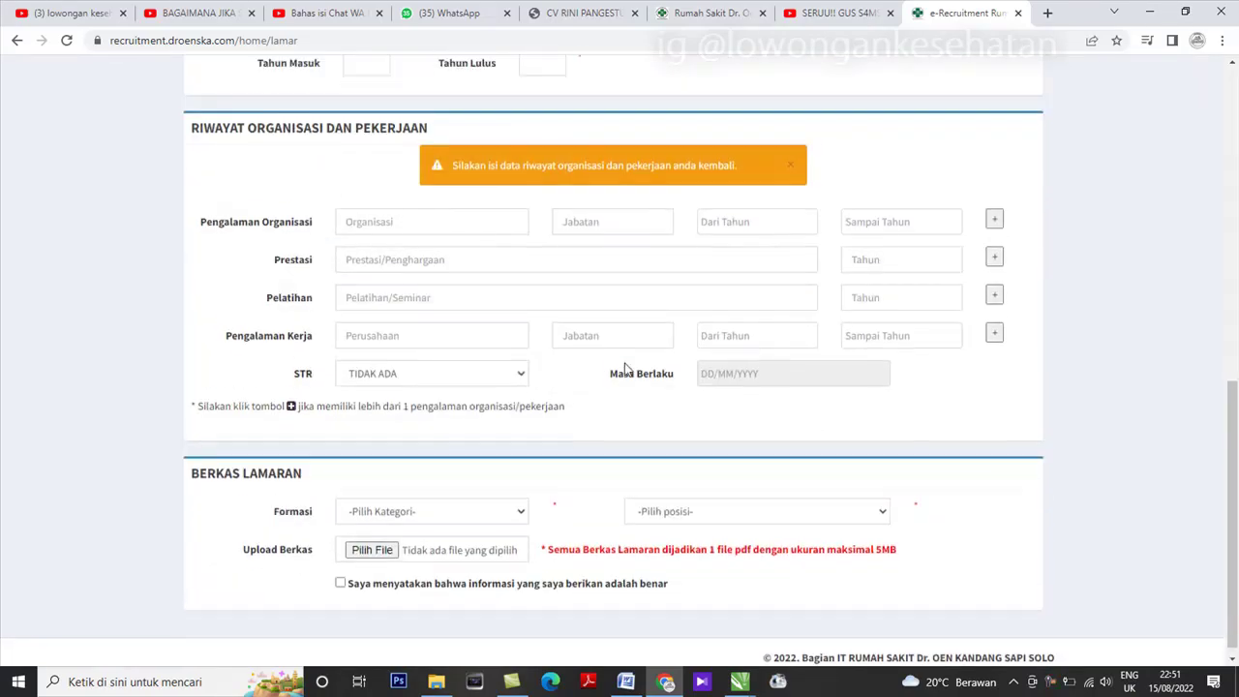